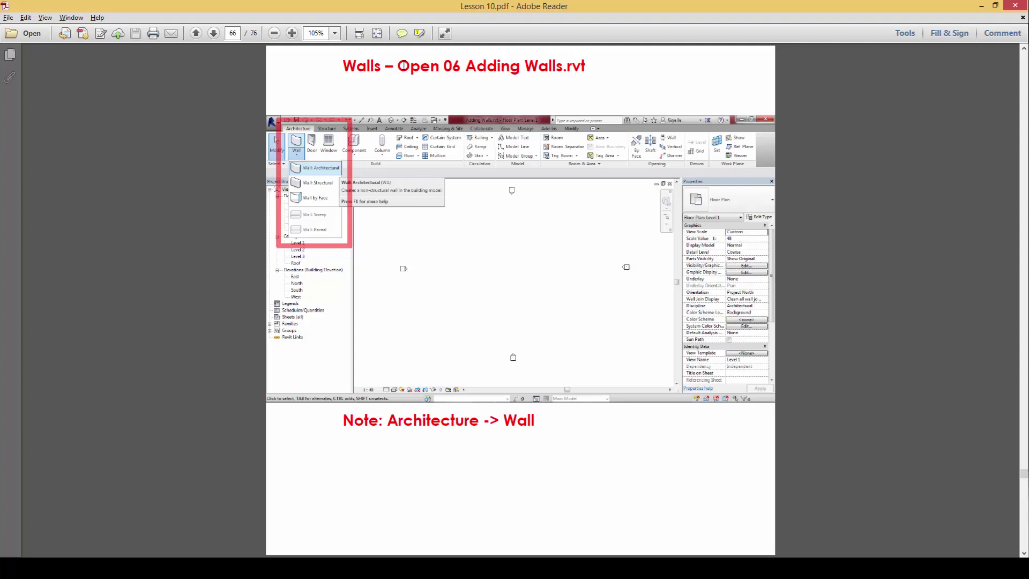
- Highlight the file name '06 Adding Walls.rvt' in the page 66 Walls heading
drag(451, 65, 580, 59)
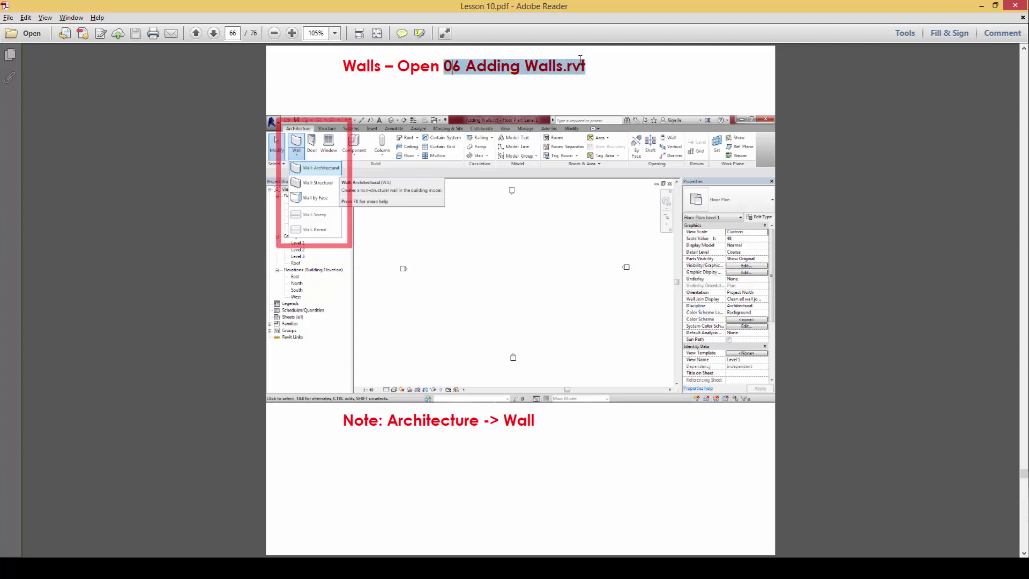
- Back in Revit's Level 1 floor plan, start the Wall: Architectural tool from the Wall dropdown
key(alt+Tab)
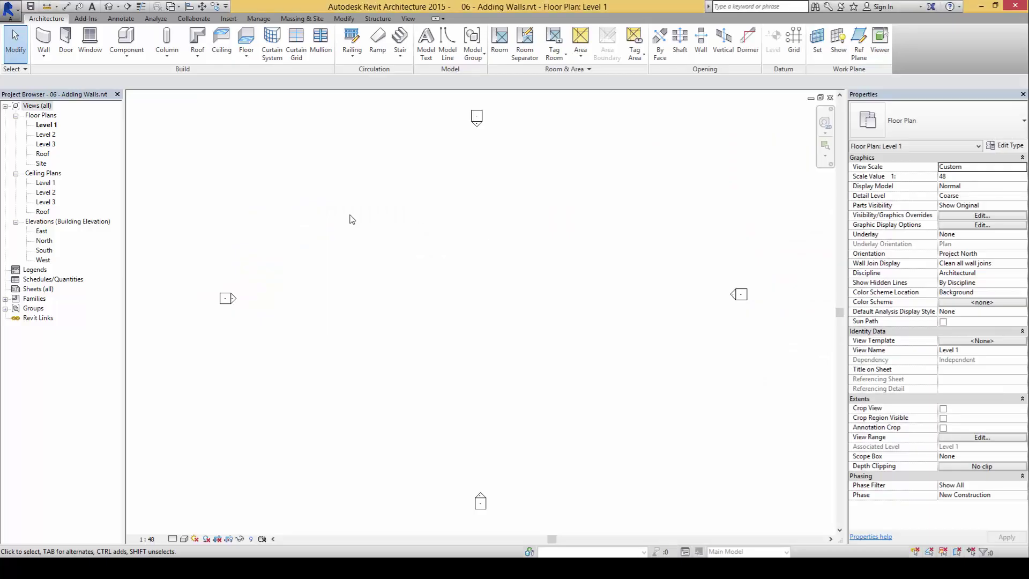
key(alt+Tab)
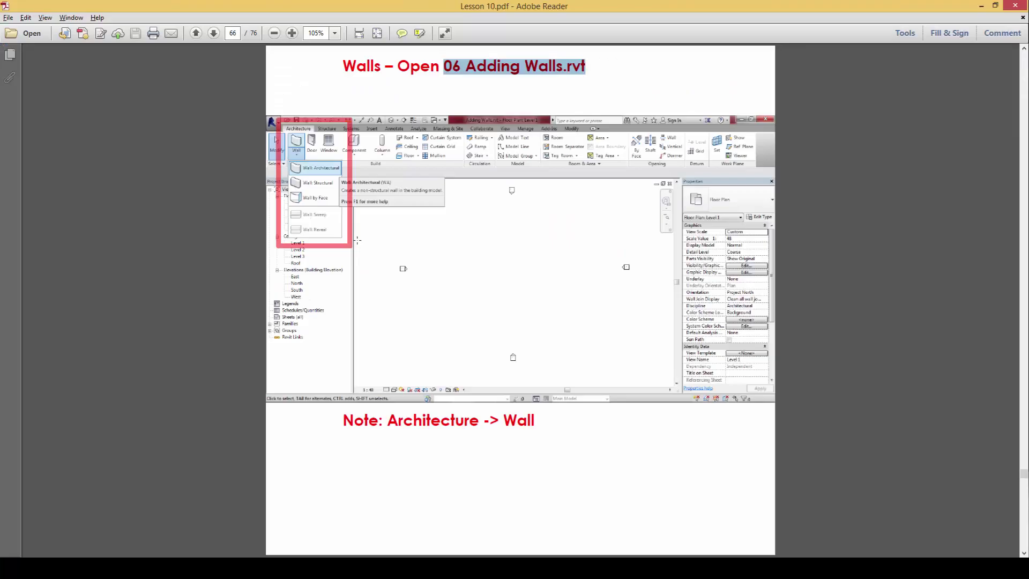
key(alt+Tab)
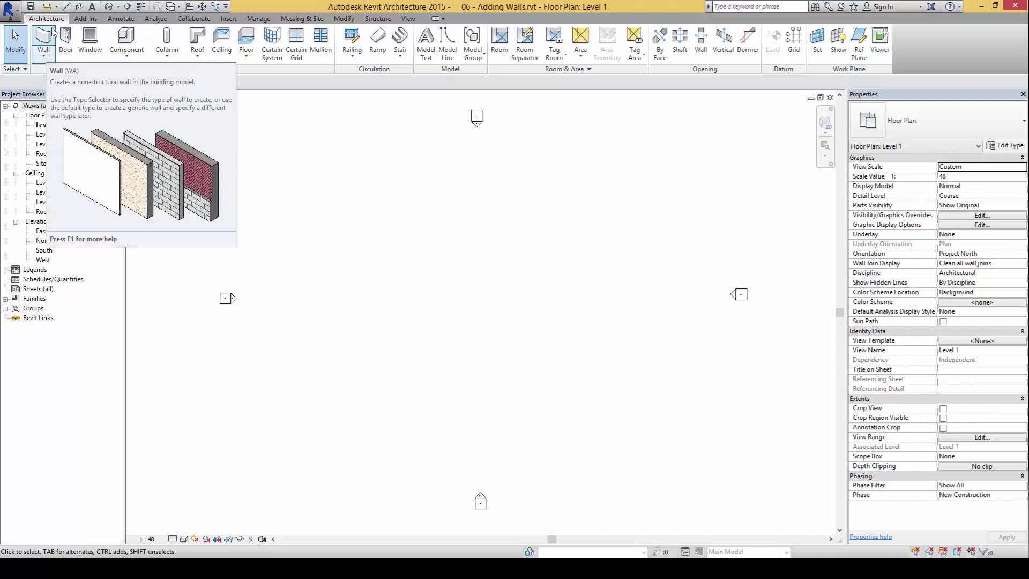
mouse_move(54, 19)
mouse_down()
mouse_move(26, 22)
mouse_move(26, 42)
mouse_move(57, 46)
mouse_up()
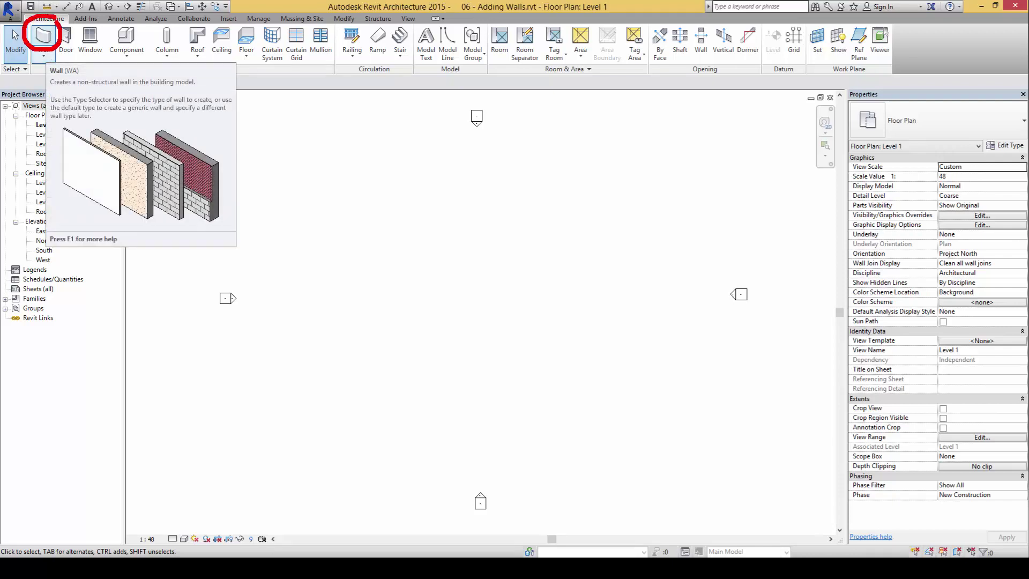
click(45, 57)
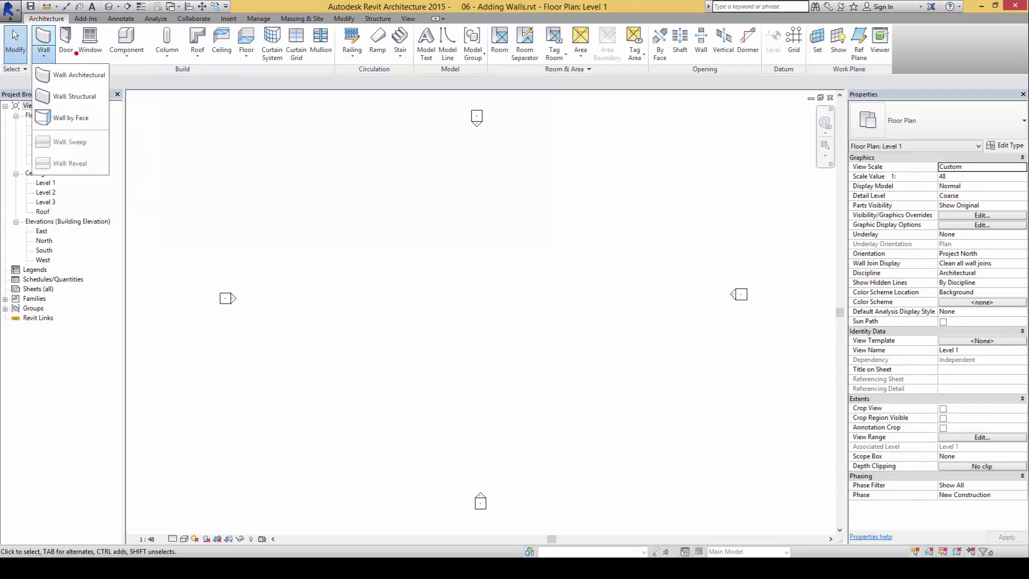
mouse_move(73, 51)
mouse_down()
mouse_move(25, 66)
mouse_move(10, 131)
mouse_move(30, 188)
mouse_move(107, 171)
mouse_move(132, 80)
mouse_move(49, 41)
mouse_up()
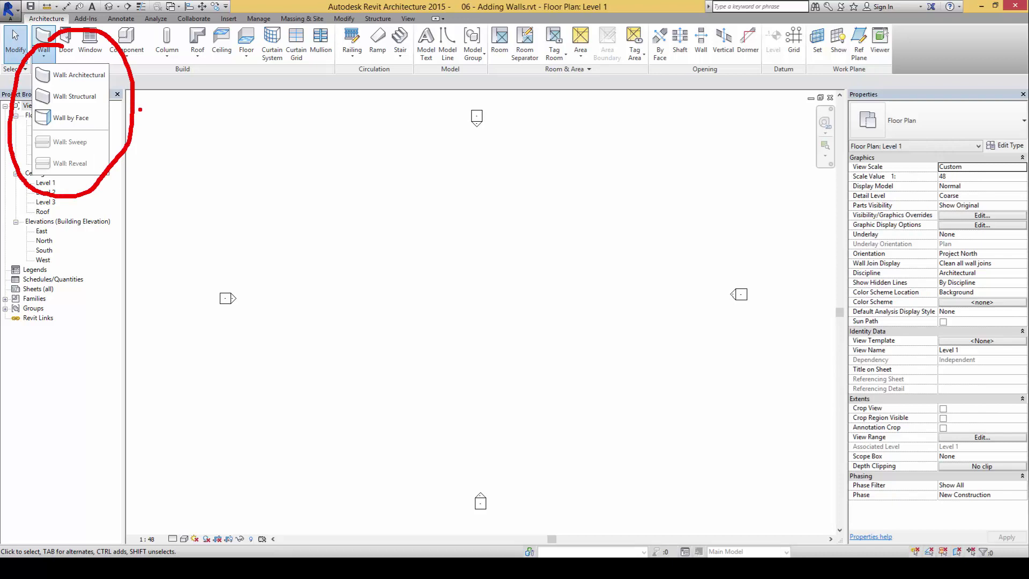
mouse_move(139, 109)
mouse_down()
mouse_move(97, 81)
mouse_move(108, 98)
mouse_move(123, 80)
mouse_up()
key(Escape)
click(48, 44)
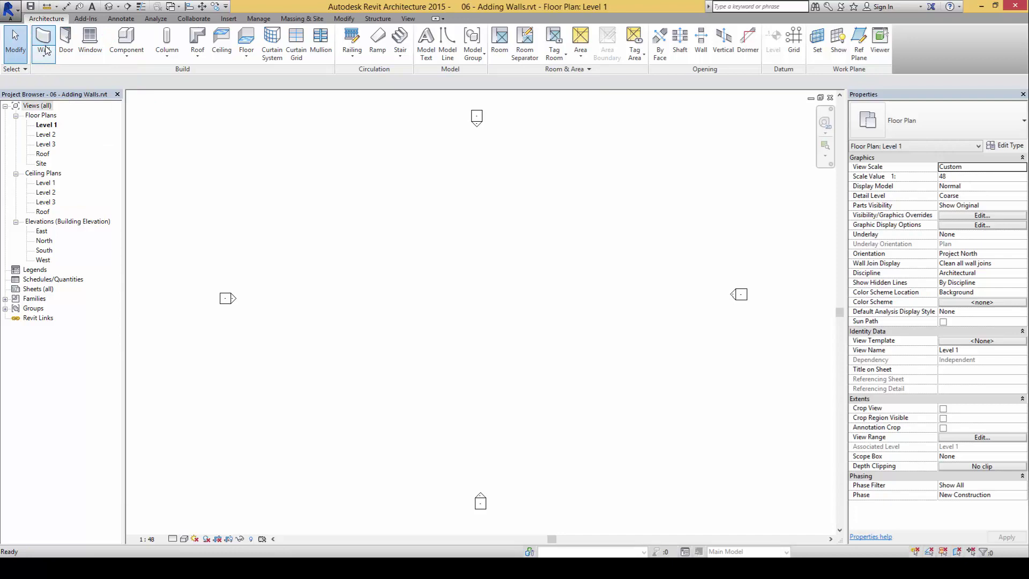
click(46, 18)
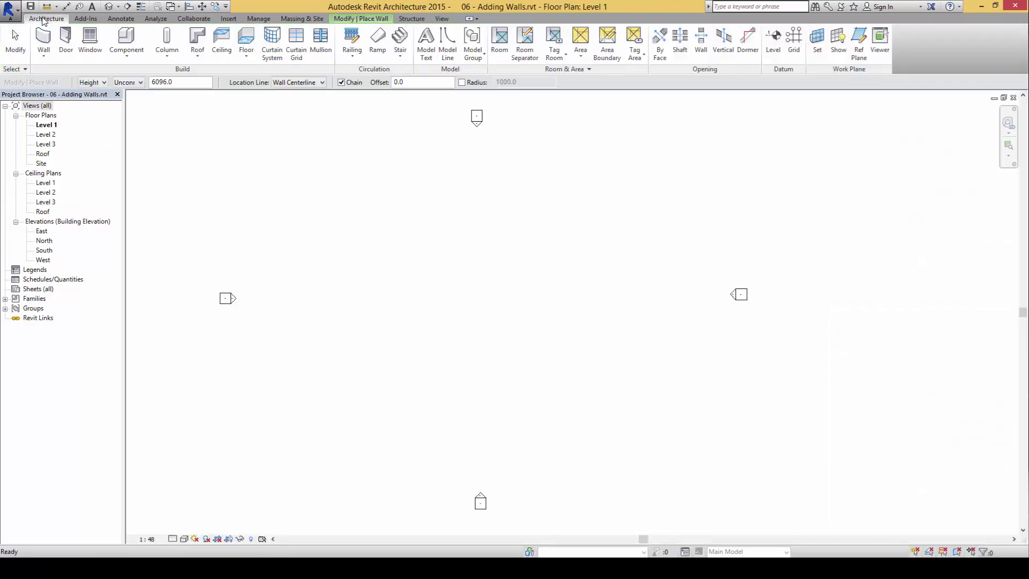
click(43, 56)
click(94, 82)
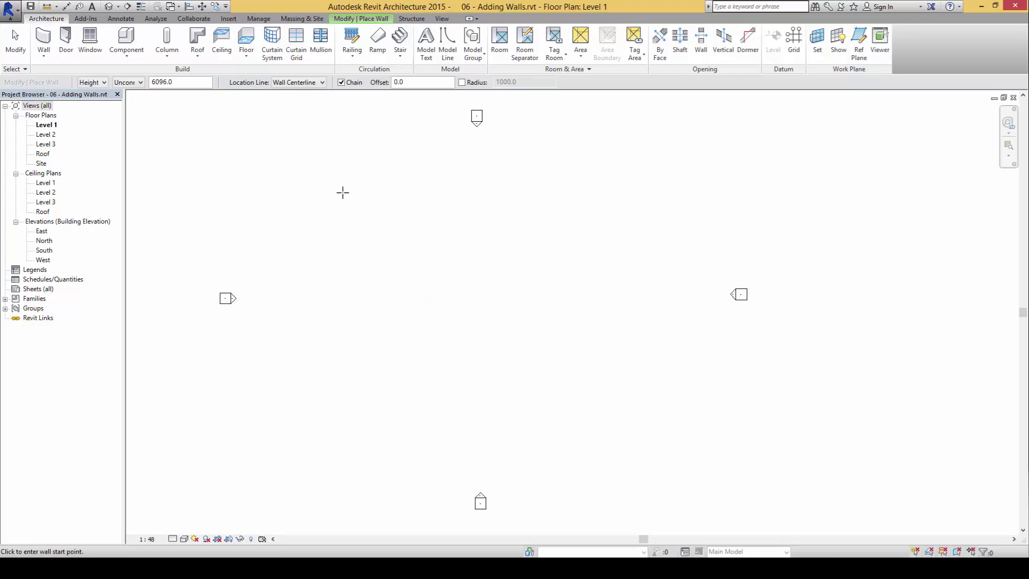
key(alt+Tab)
key(Page_Down)
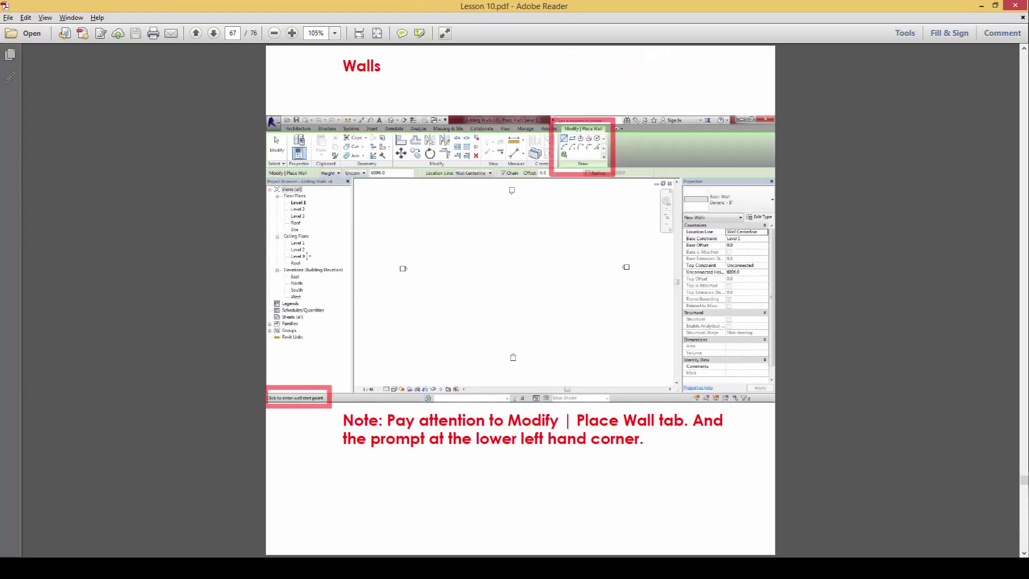
key(alt+Tab)
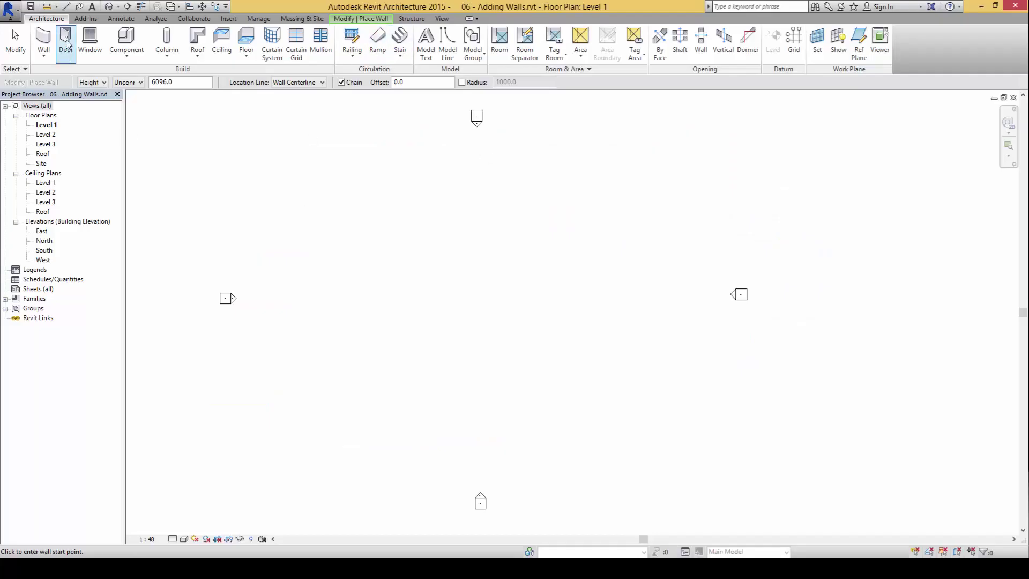
click(43, 55)
key(Escape)
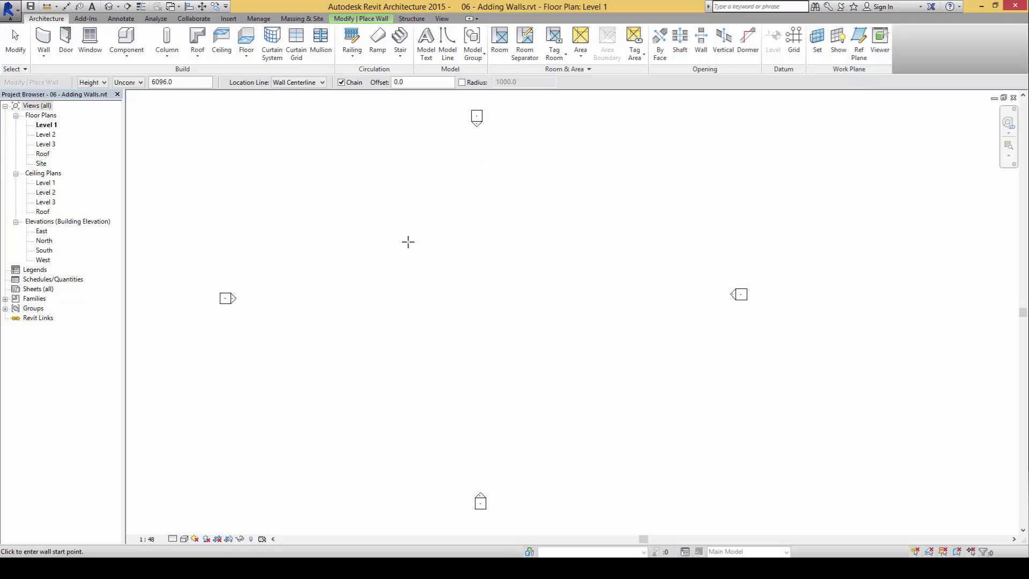
- Show the Modify | Place Wall contextual tab with its Draw panel shapes
click(371, 20)
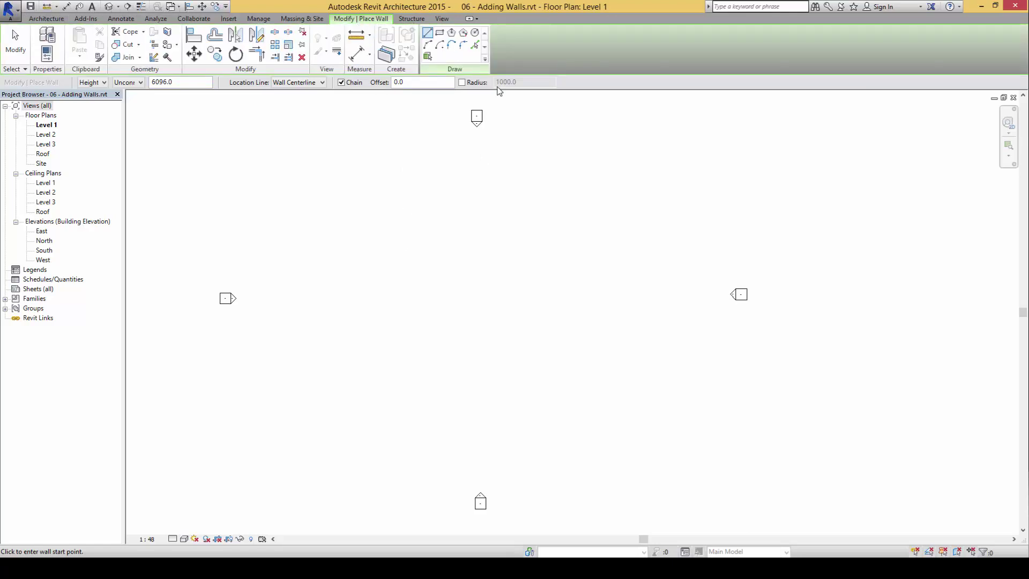
key(alt)
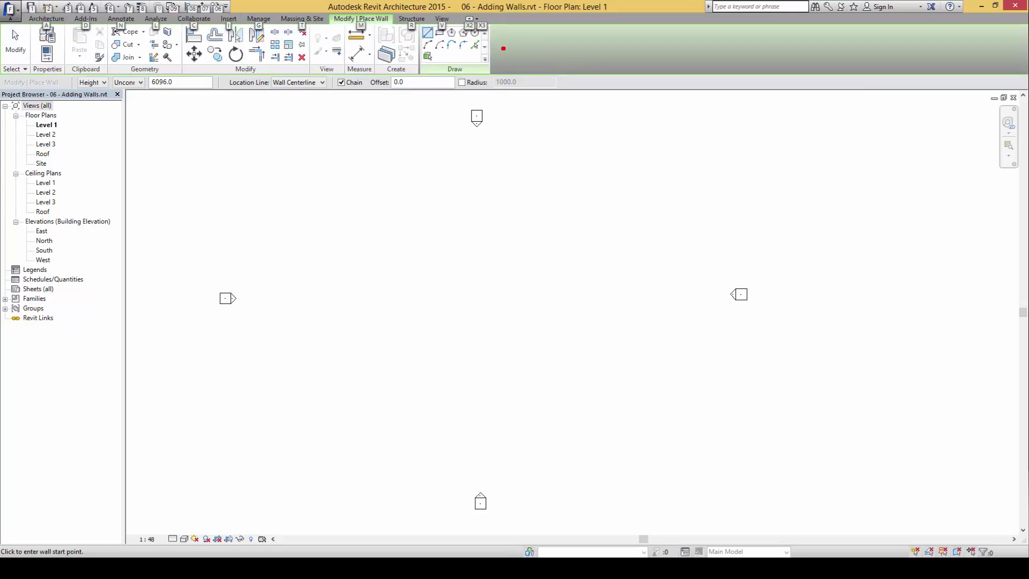
key(Escape)
mouse_move(514, 47)
mouse_down()
mouse_move(435, 15)
mouse_move(326, 15)
mouse_move(323, 52)
mouse_move(356, 55)
mouse_move(404, 36)
mouse_move(421, 90)
mouse_move(505, 84)
mouse_move(512, 46)
mouse_up()
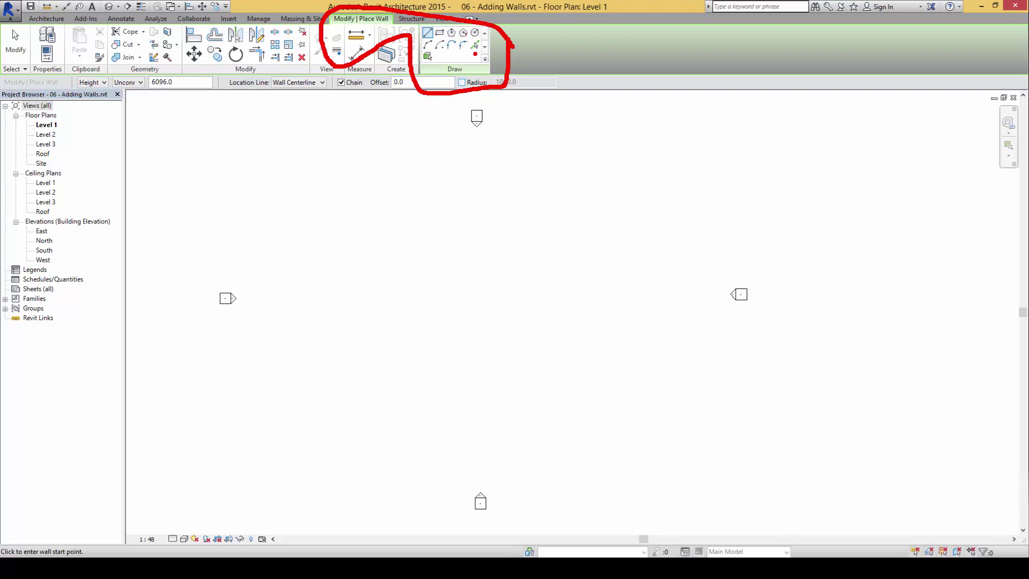
drag(473, 70, 474, 51)
- Check the status bar prompt, then advance the lesson PDF to page 68
key(Escape)
key(alt+Tab)
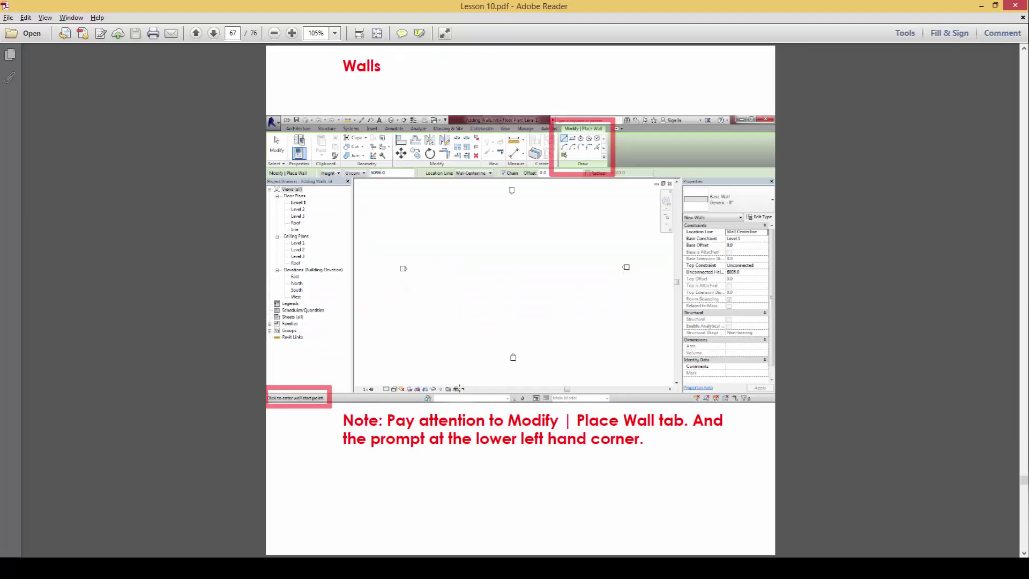
key(alt+Tab)
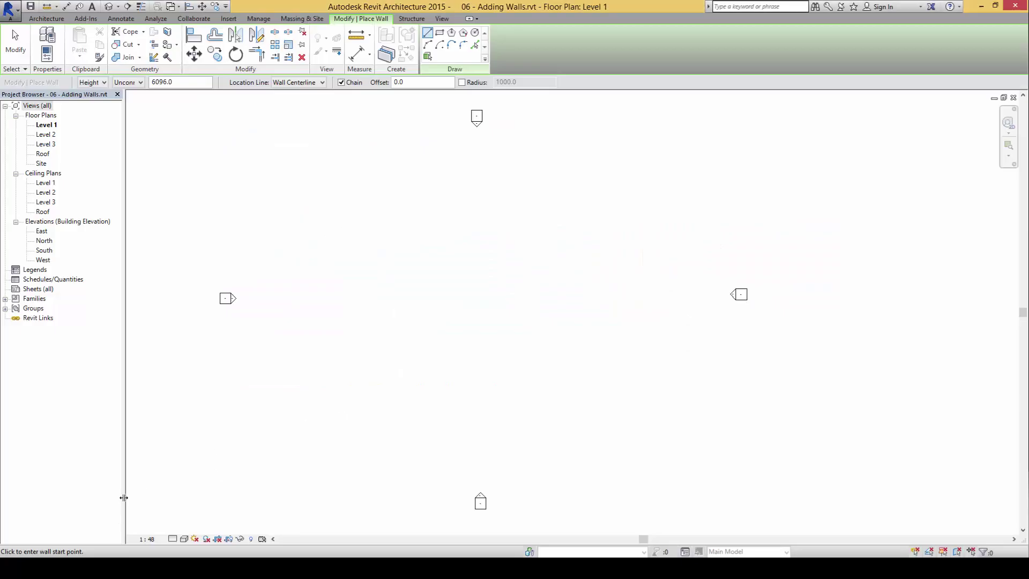
drag(92, 544, 3, 535)
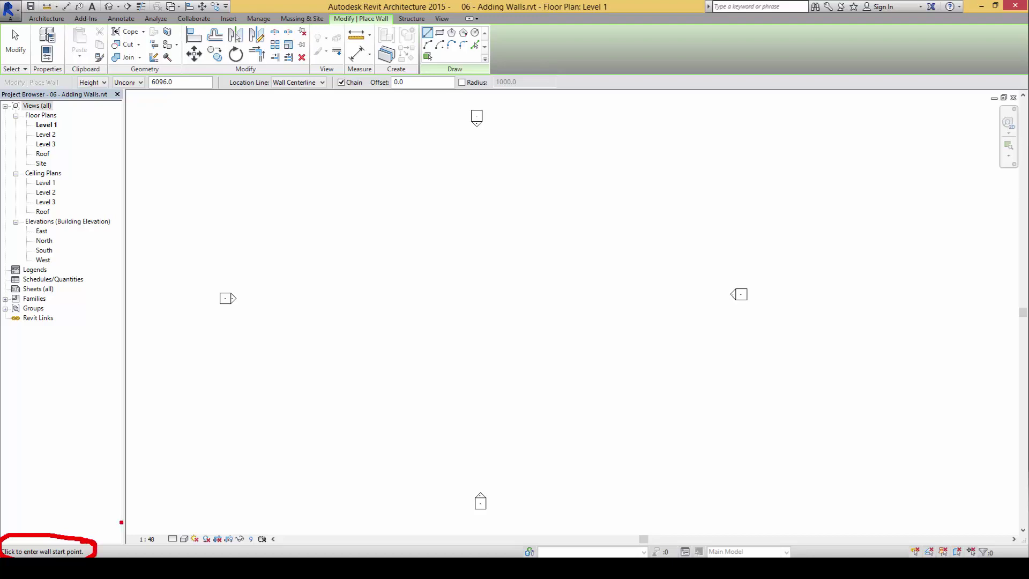
key(Escape)
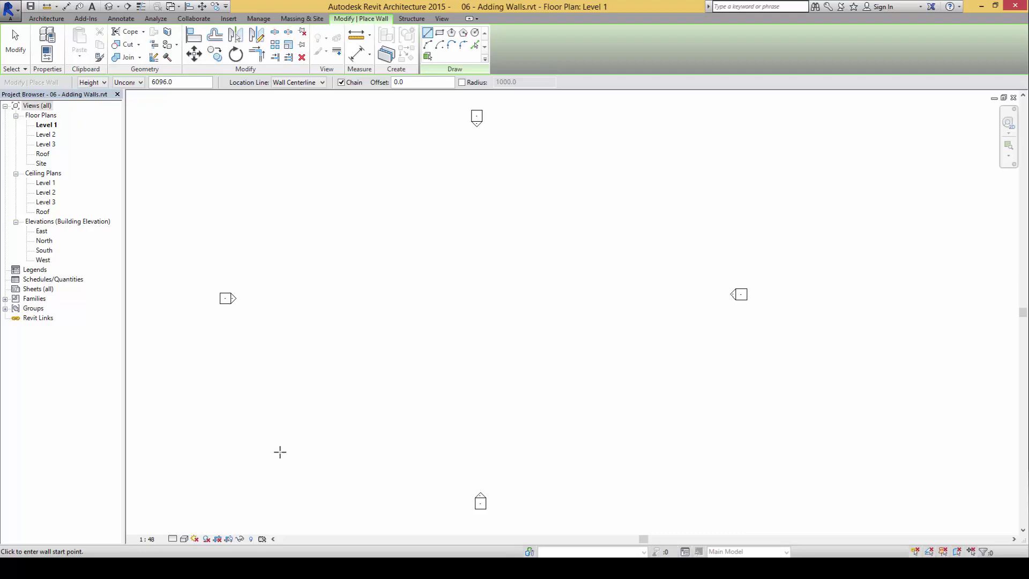
key(alt+Tab)
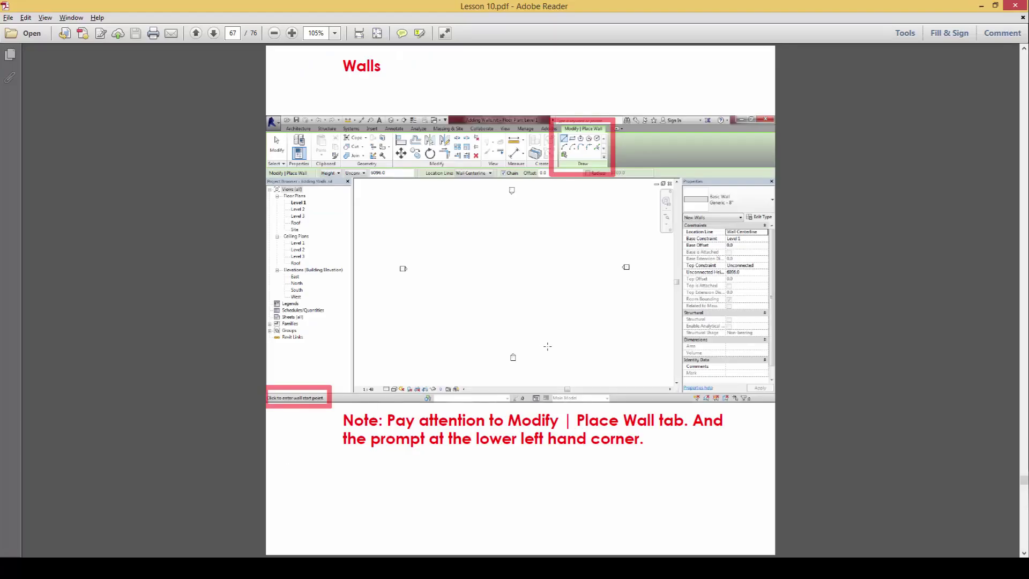
key(Page_Down)
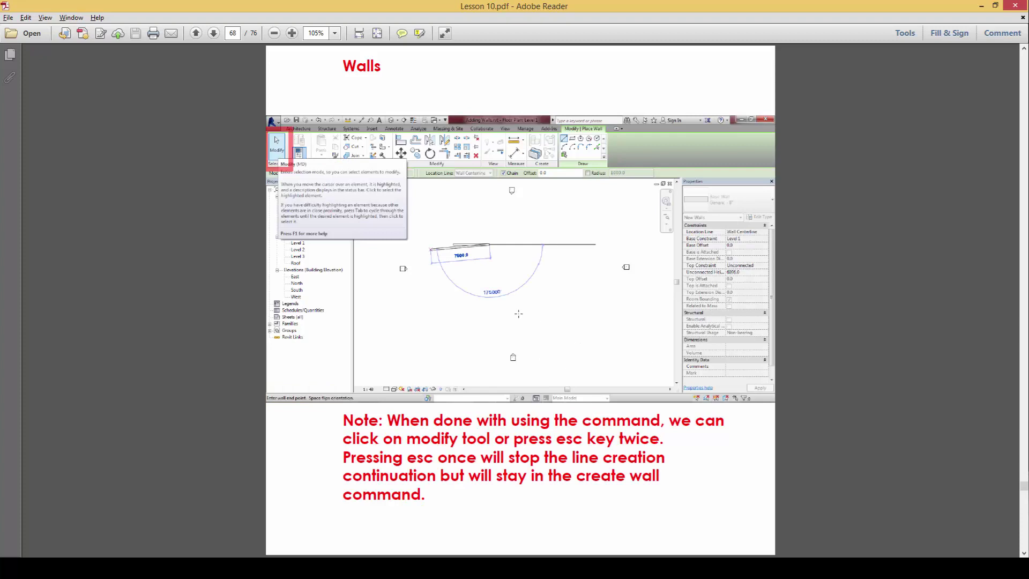
- Draw eight chained walls, starting with a 9700 mm top wall, closing back at the first point
key(alt+Tab)
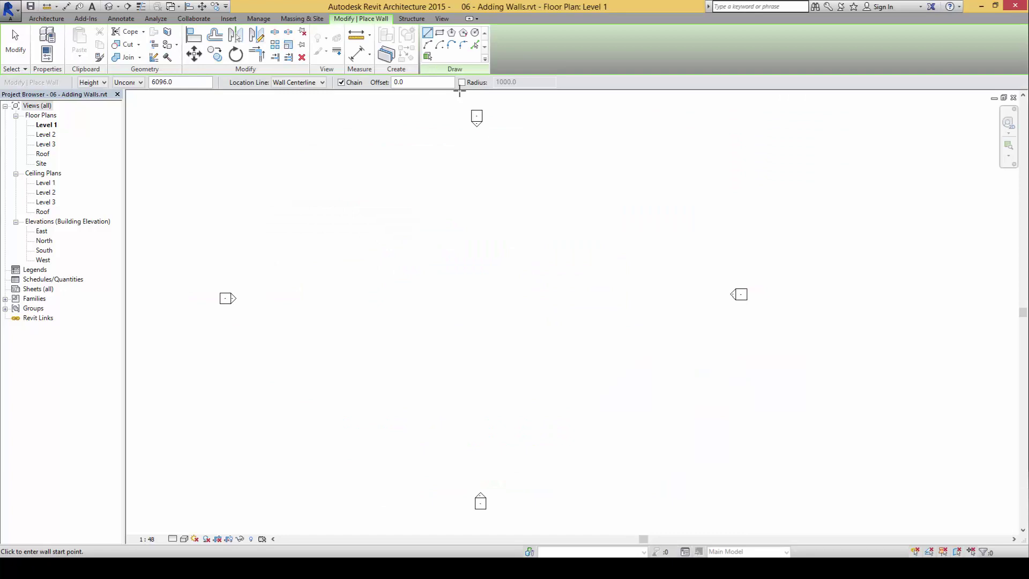
click(330, 205)
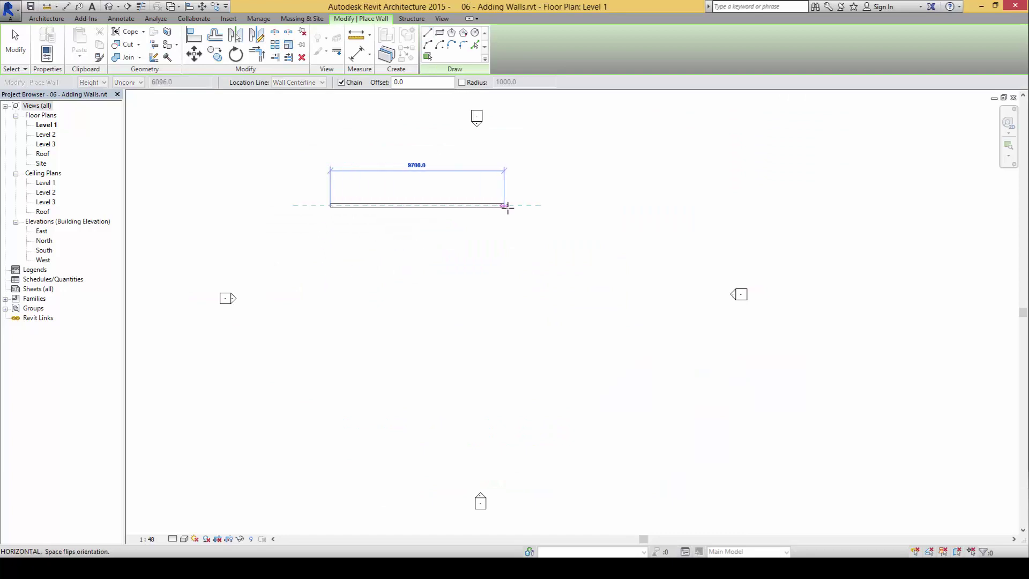
click(513, 205)
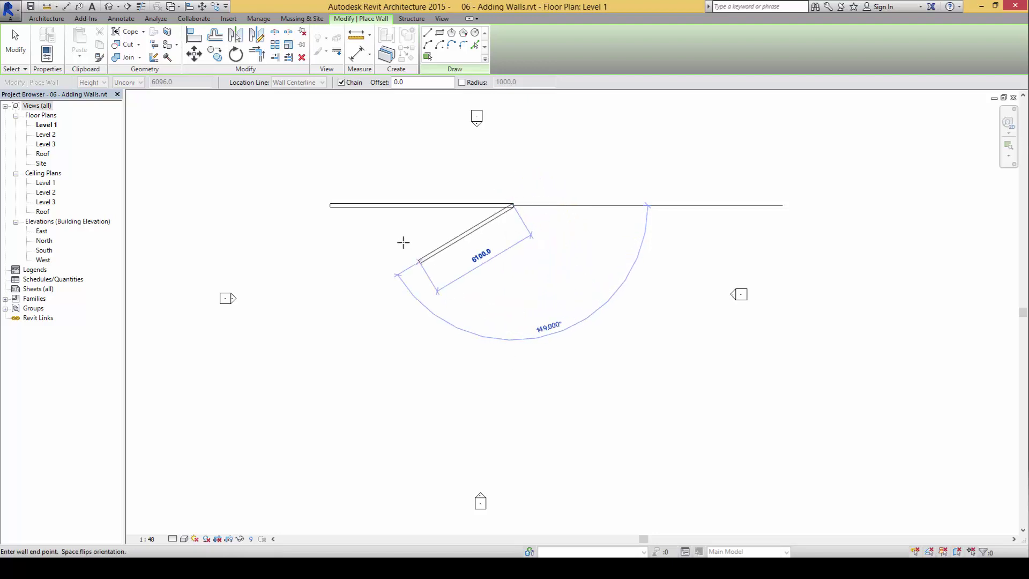
mouse_move(331, 87)
mouse_down()
mouse_move(356, 95)
mouse_move(371, 80)
mouse_move(339, 74)
mouse_up()
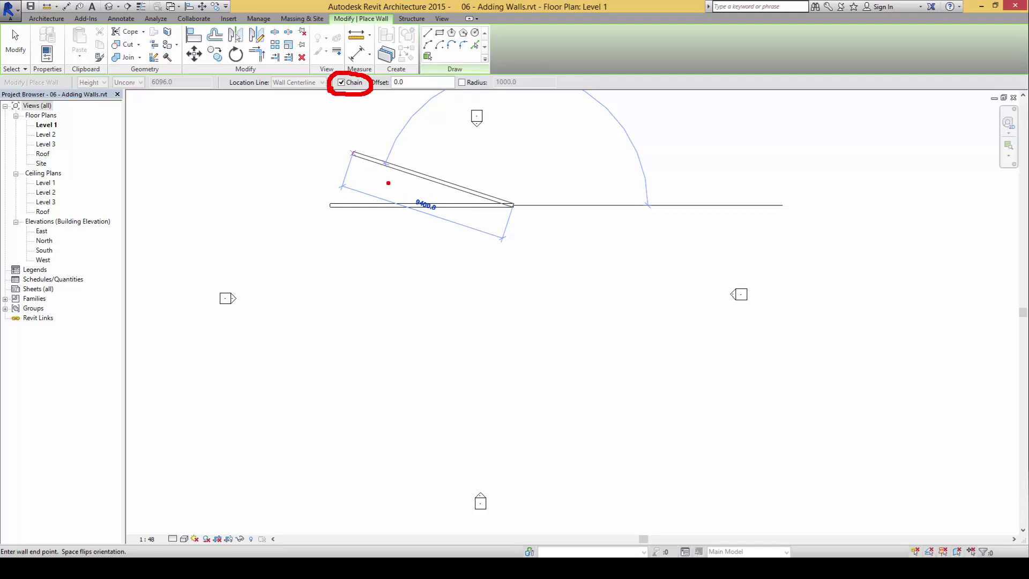
click(550, 269)
click(559, 352)
click(491, 390)
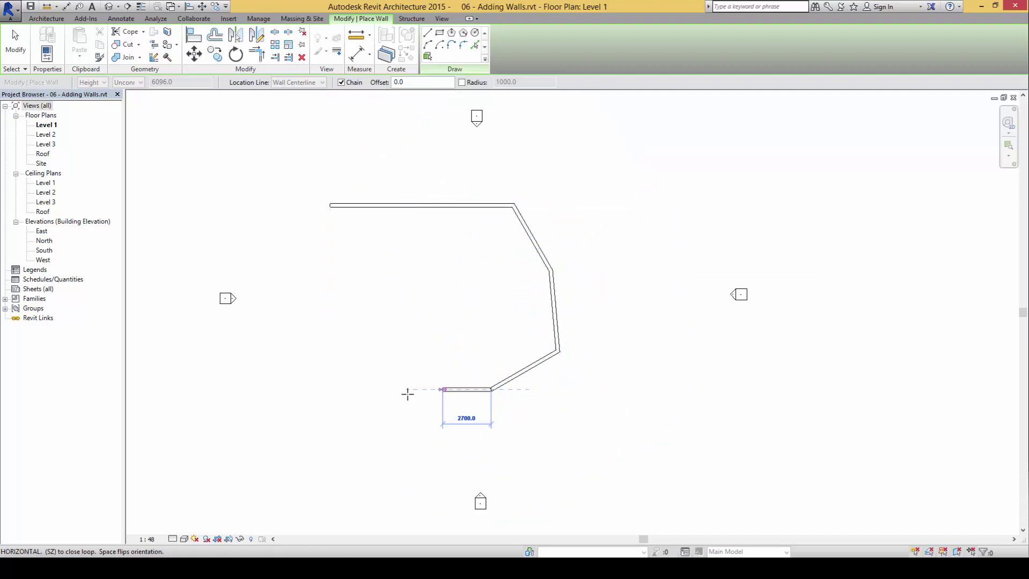
click(398, 391)
click(329, 341)
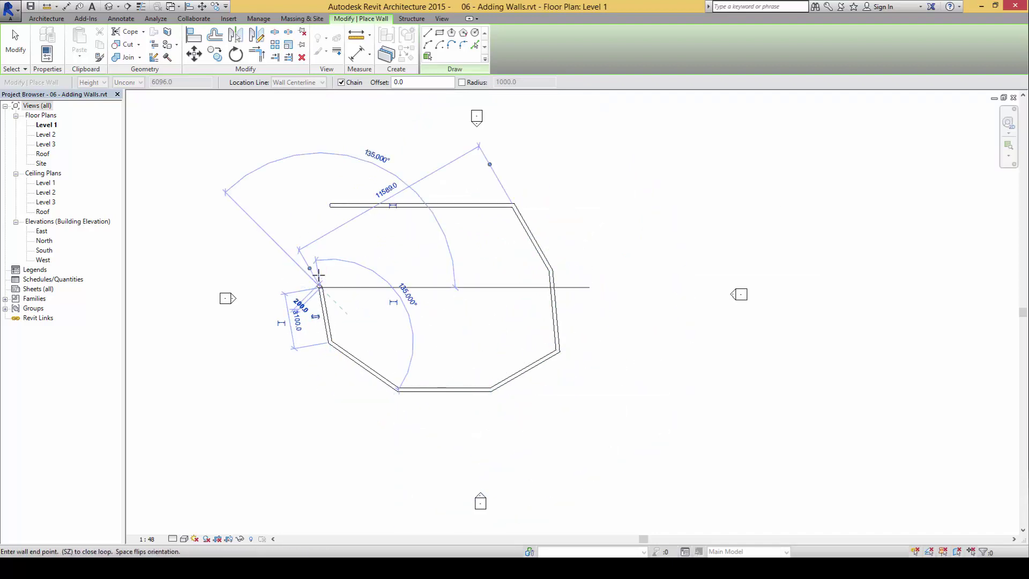
click(314, 250)
click(329, 204)
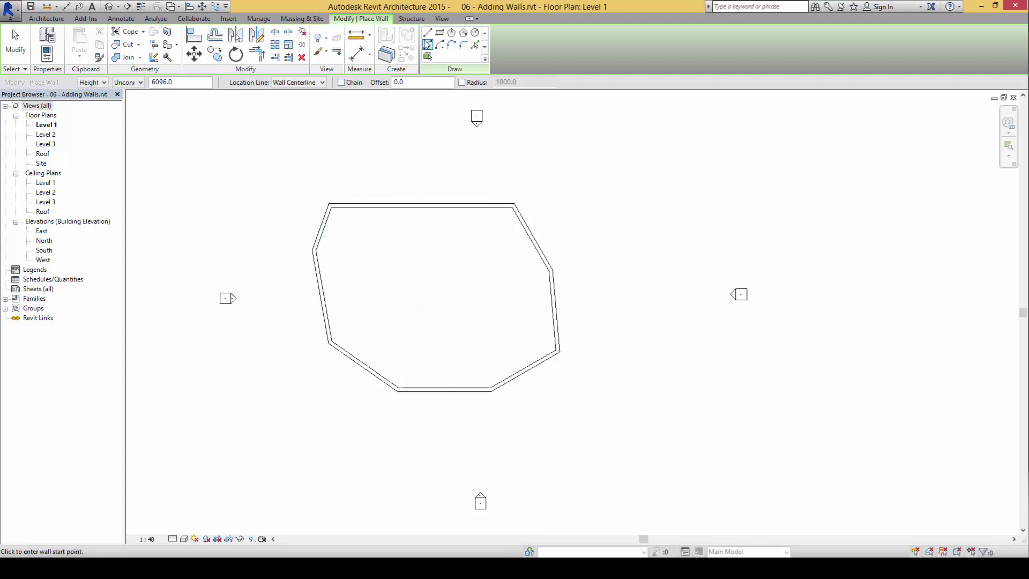
- Draw five single Line walls: above, right of, below, inside and near the octagon's upper left
click(427, 33)
click(455, 155)
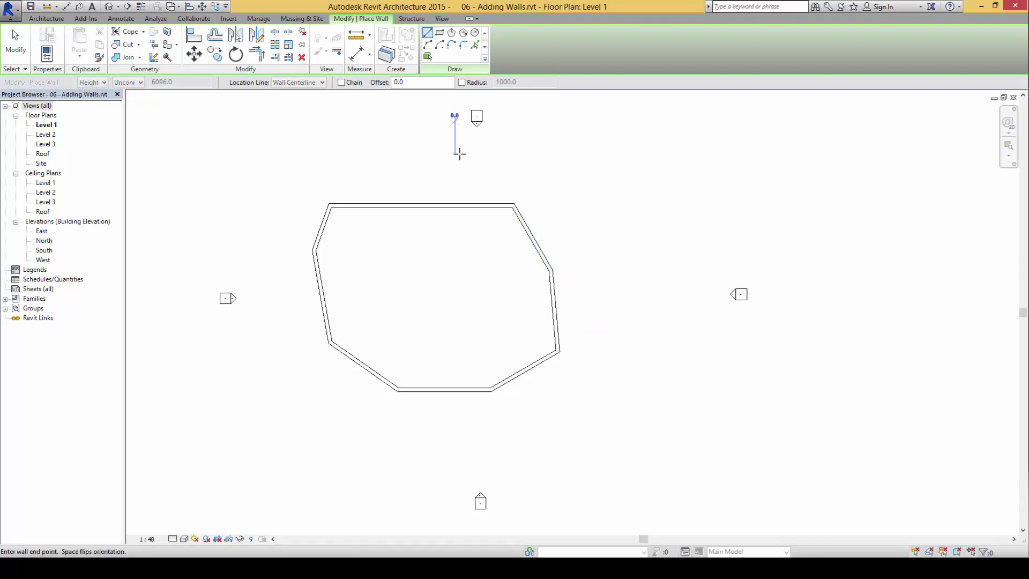
click(597, 155)
click(647, 233)
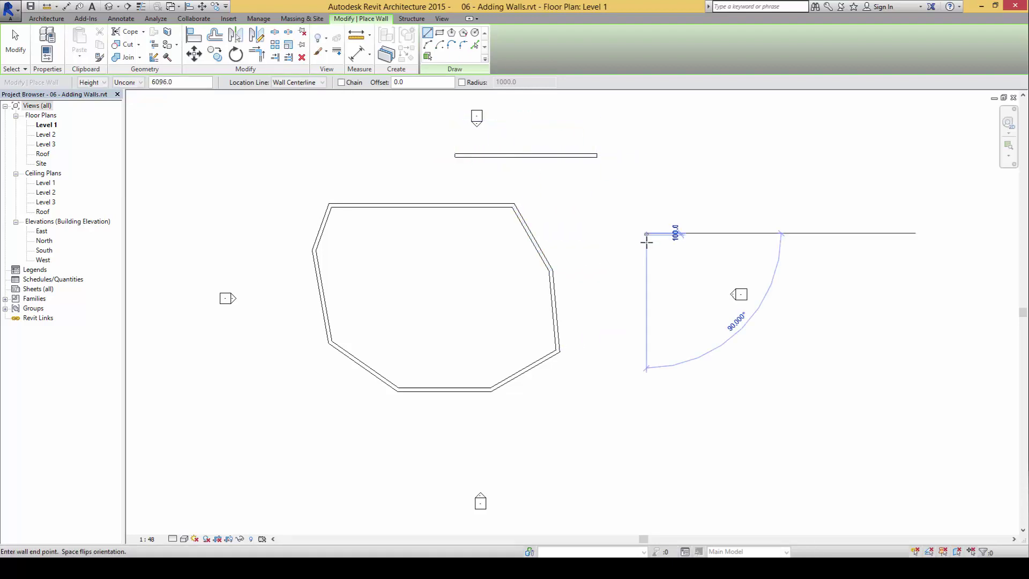
click(646, 348)
click(572, 404)
click(470, 461)
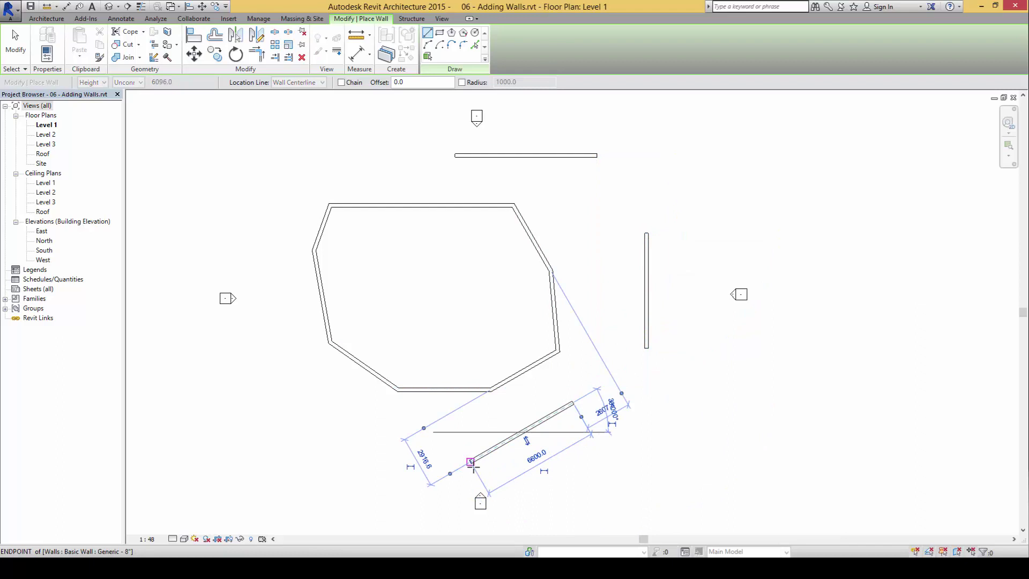
click(378, 348)
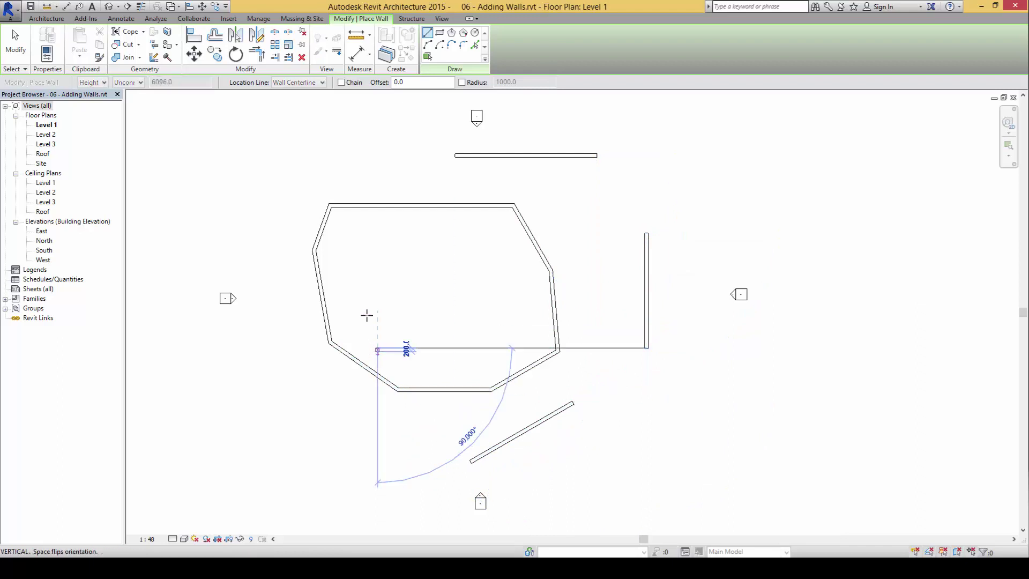
click(362, 255)
click(378, 180)
click(401, 158)
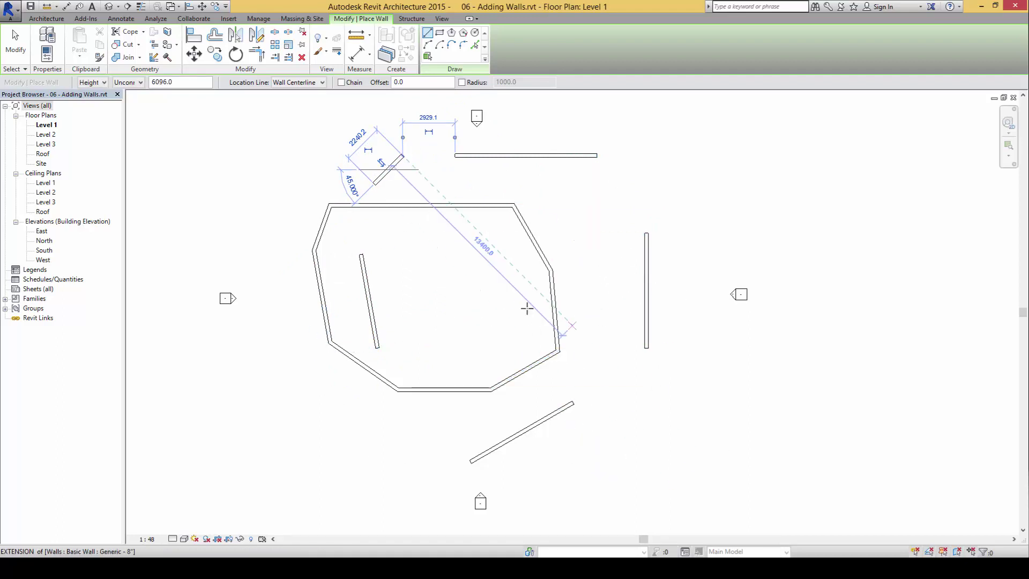
- Exit the wall tool and crossing-select every wall in the plan
click(592, 296)
key(Escape)
key(Escape)
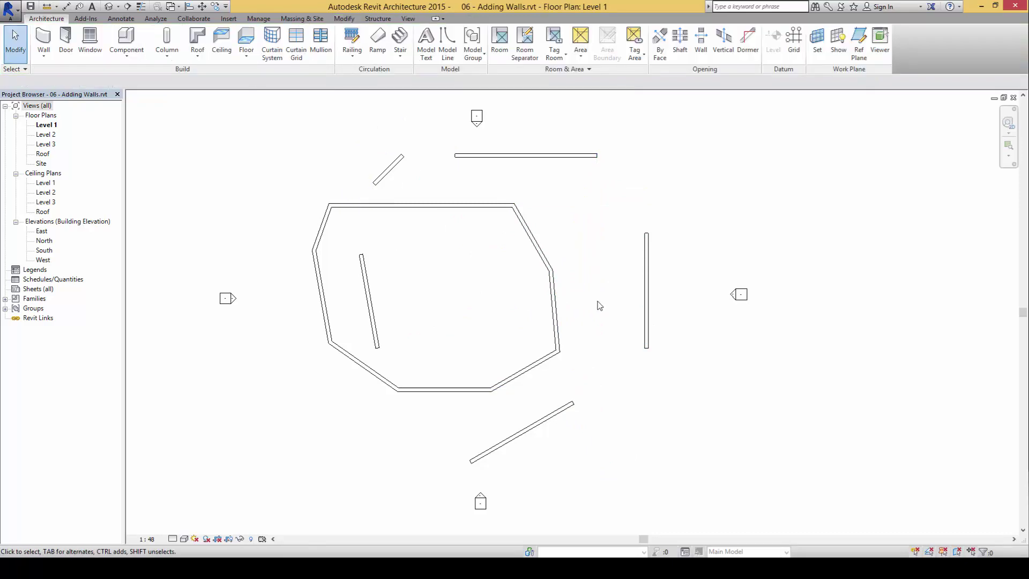
drag(676, 438, 317, 149)
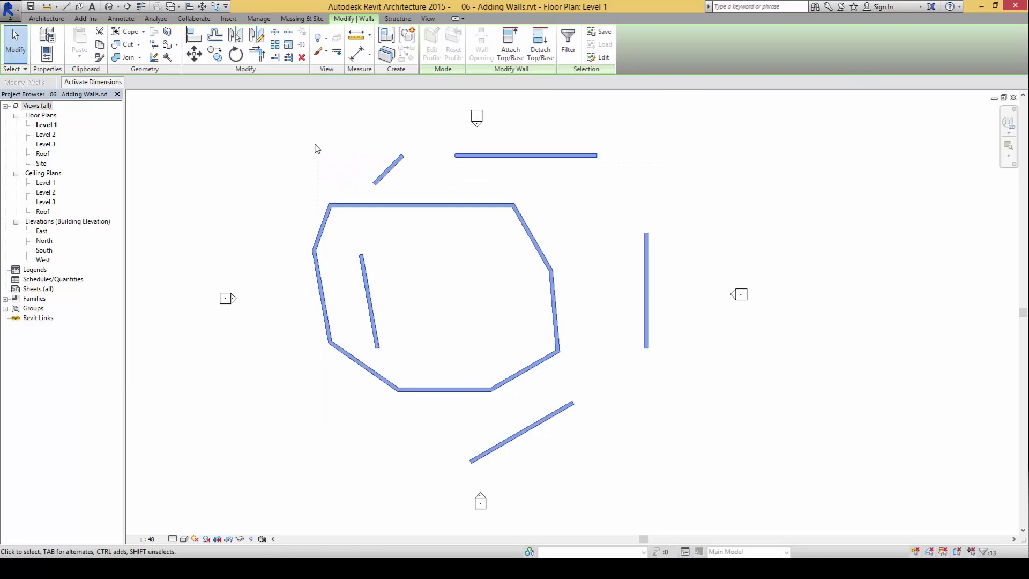
- Delete all the selected walls and scroll the lesson PDF to page 69
key(Delete)
key(alt+Tab)
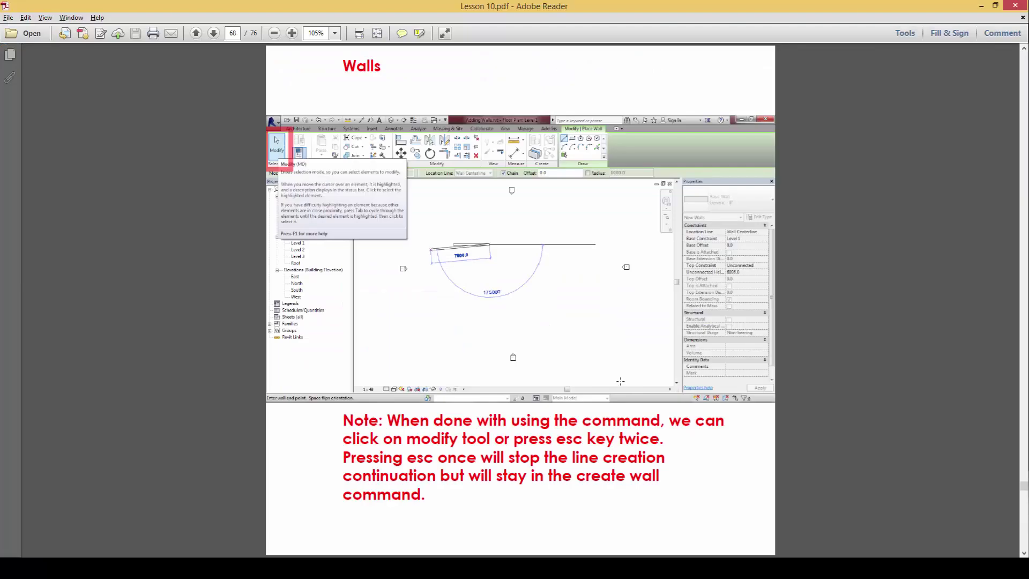
scroll(739, 453, down, 3)
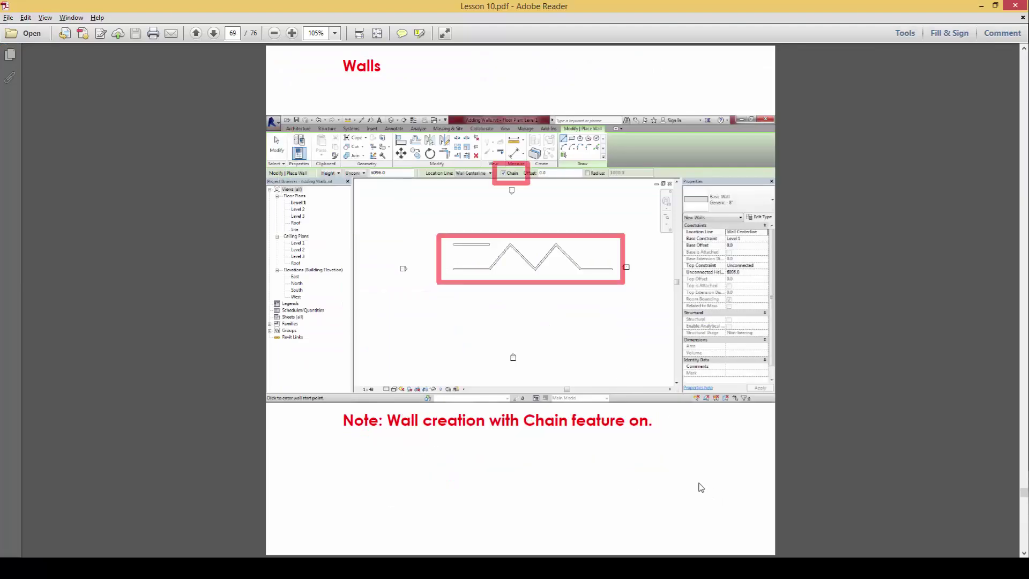
key(alt+Tab)
key(alt+Tab)
key(alt+Tab)
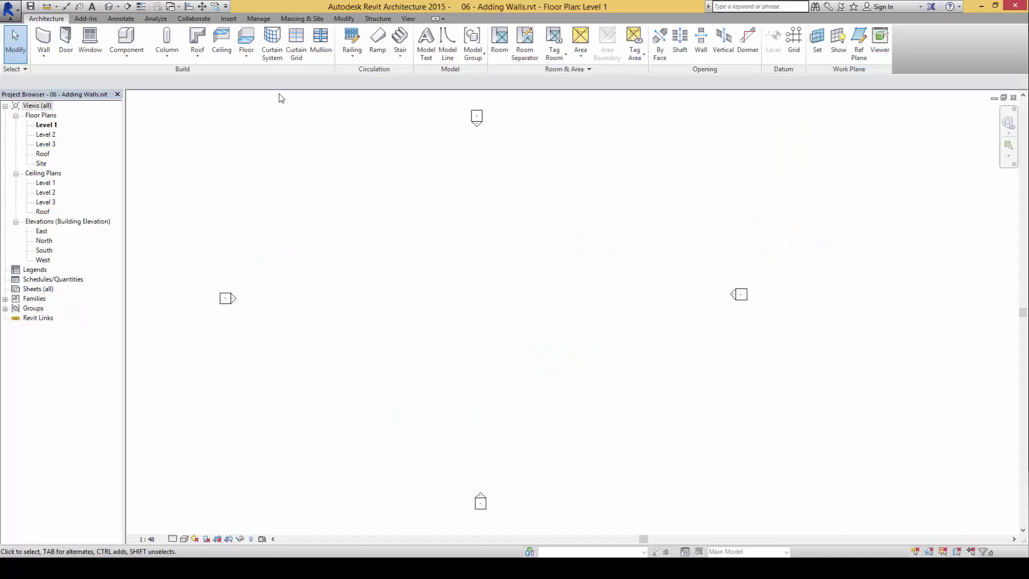
- Start chained architectural walls and draw the first flat segment
click(44, 54)
click(52, 74)
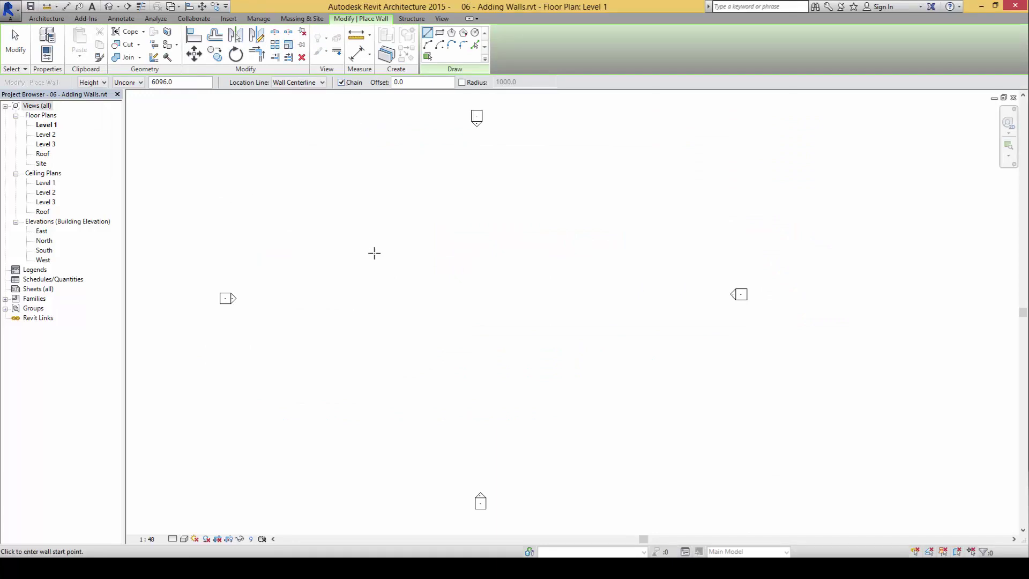
key(alt+Tab)
key(alt+Tab)
click(312, 261)
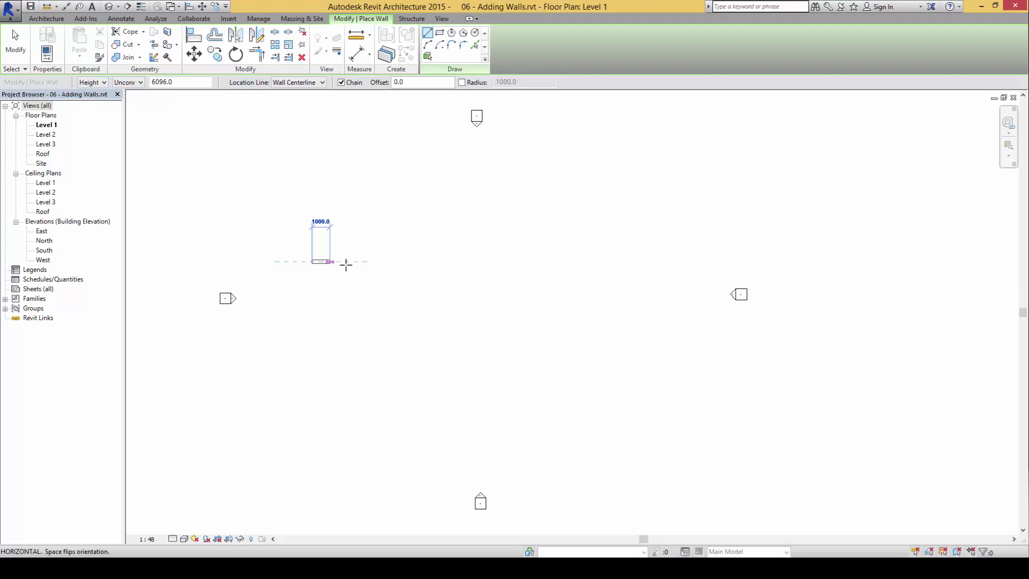
click(382, 264)
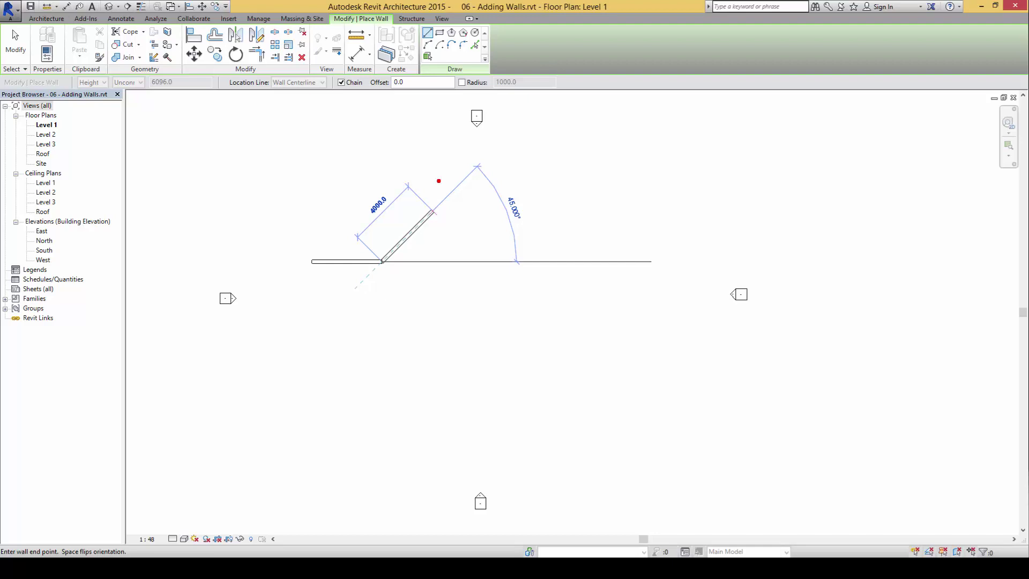
mouse_move(419, 173)
mouse_down()
mouse_move(368, 179)
mouse_move(332, 220)
mouse_move(352, 281)
mouse_move(408, 281)
mouse_move(432, 215)
mouse_move(433, 182)
mouse_move(421, 171)
mouse_move(460, 157)
mouse_move(491, 287)
mouse_move(548, 302)
mouse_move(543, 185)
mouse_move(462, 157)
mouse_up()
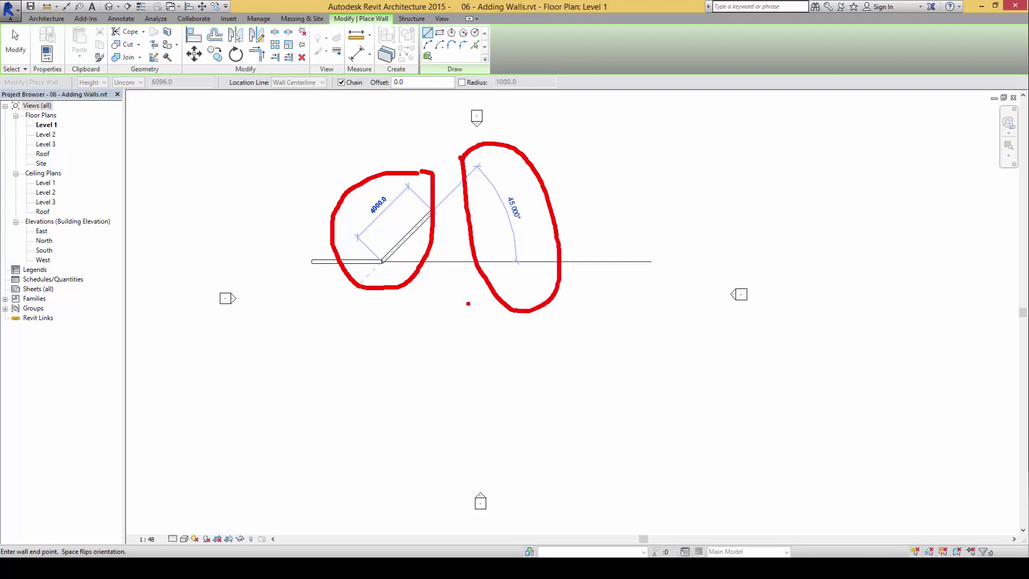
key(Escape)
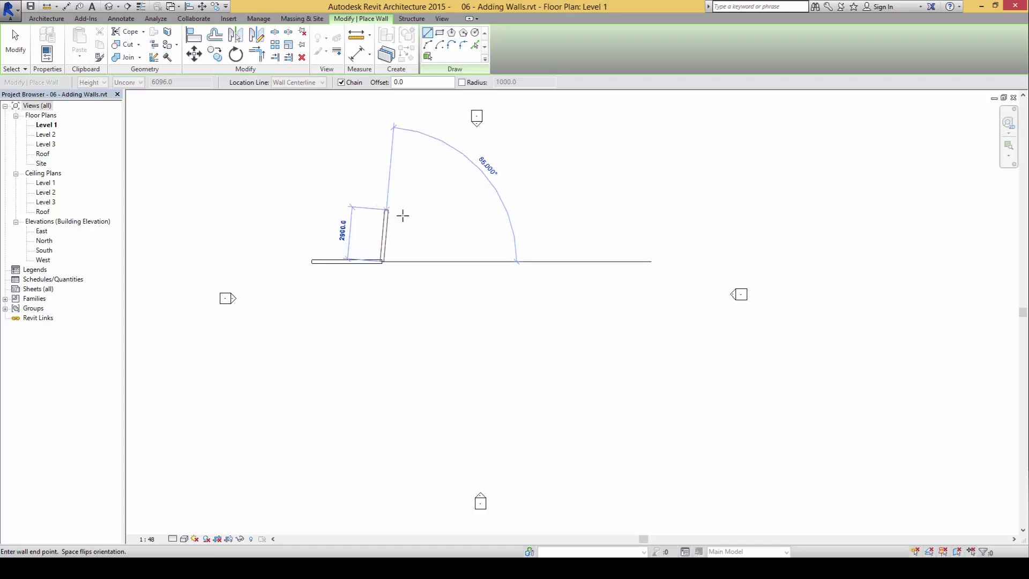
- Continue the chain with two 45° peaks and a final flat segment, then finish
click(432, 210)
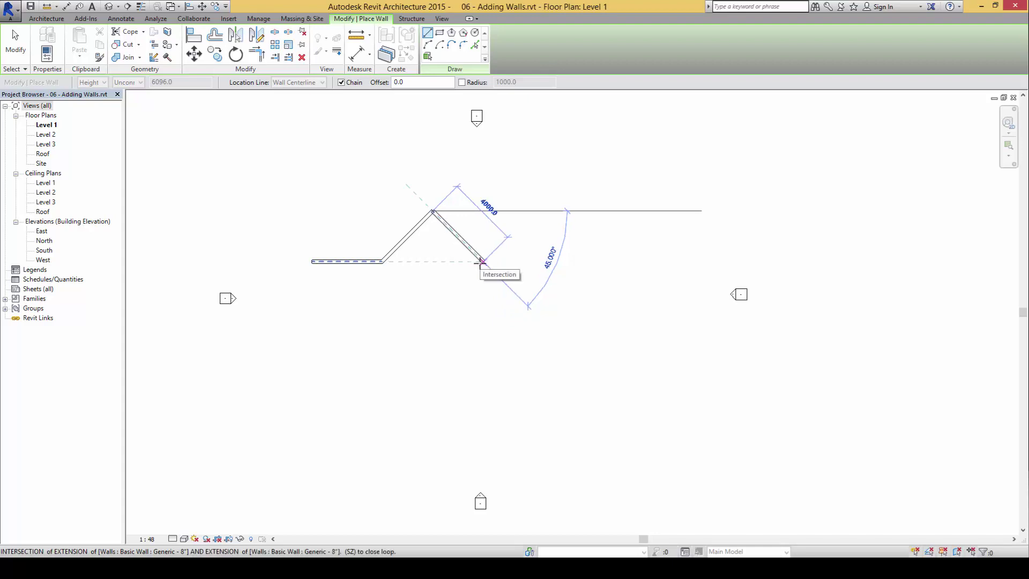
click(482, 262)
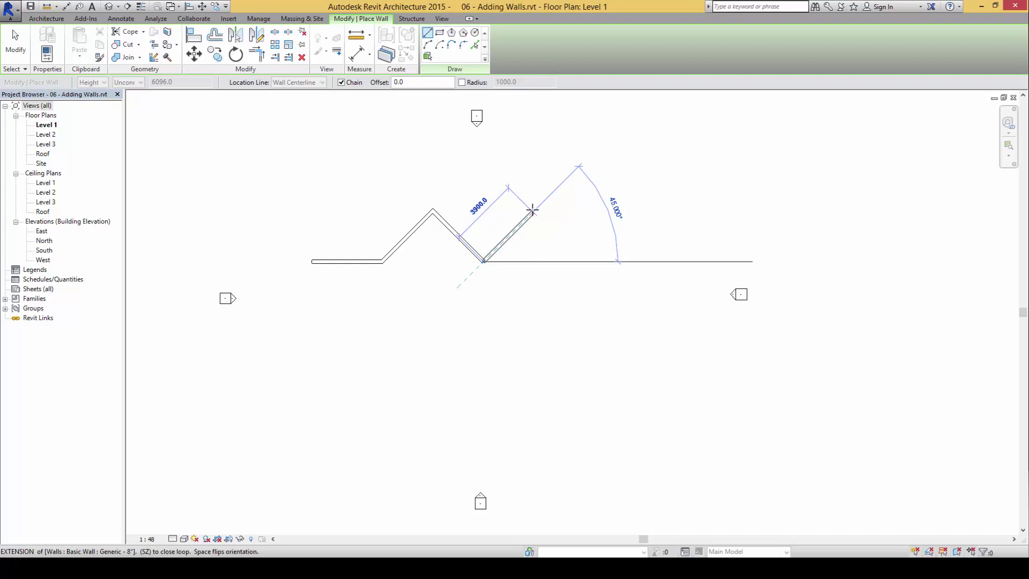
click(533, 210)
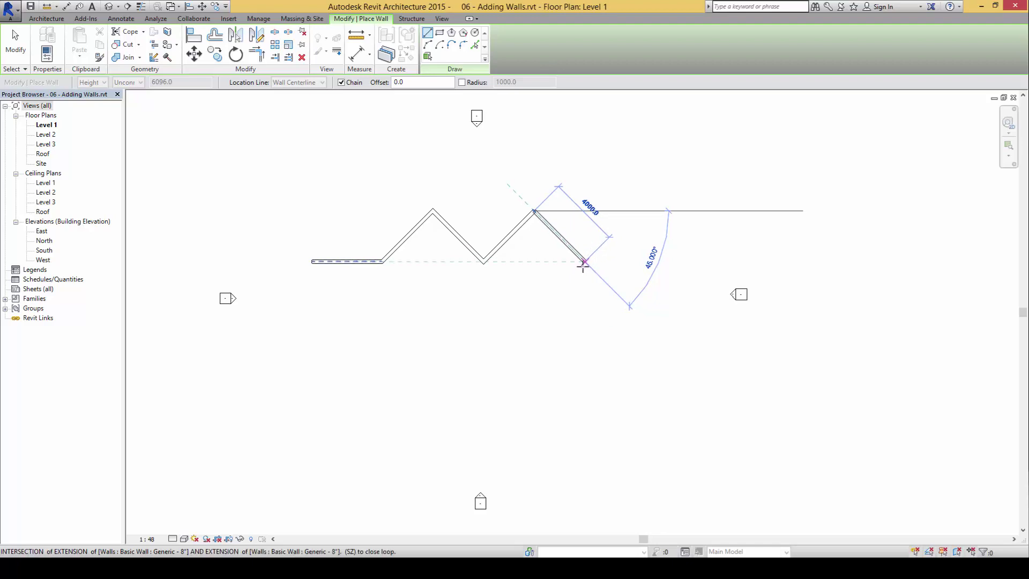
click(584, 262)
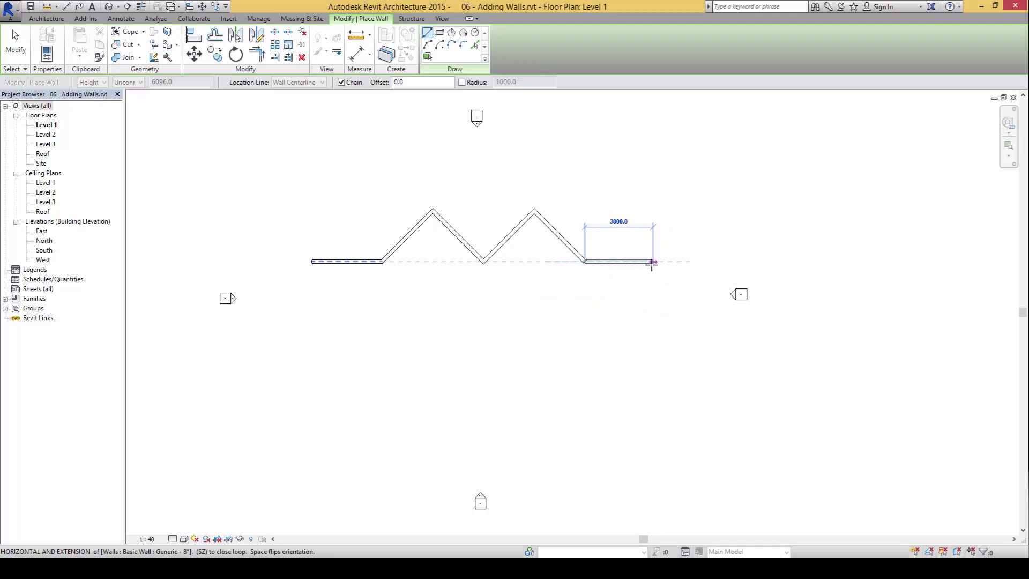
click(654, 262)
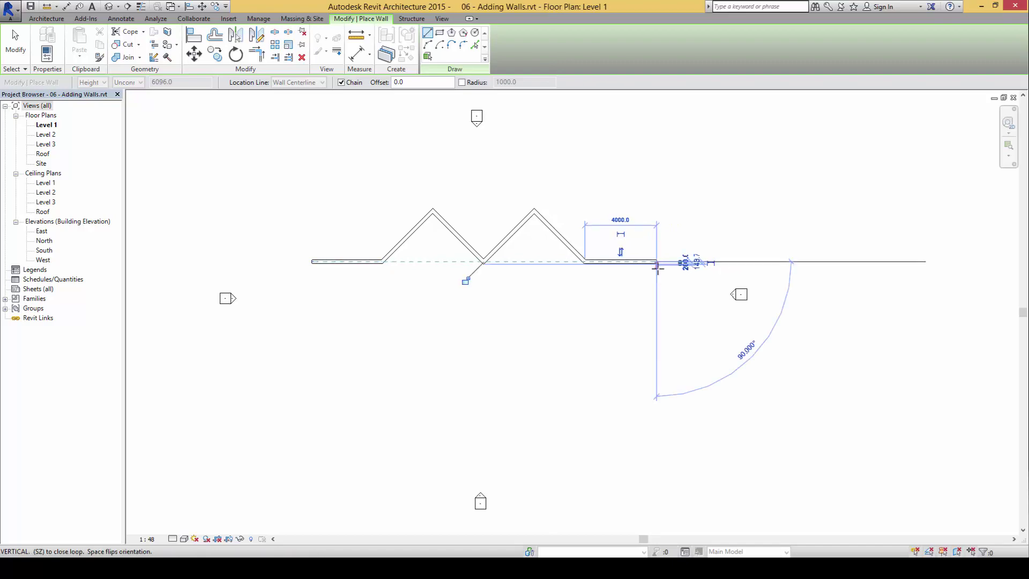
key(Escape)
key(Escape)
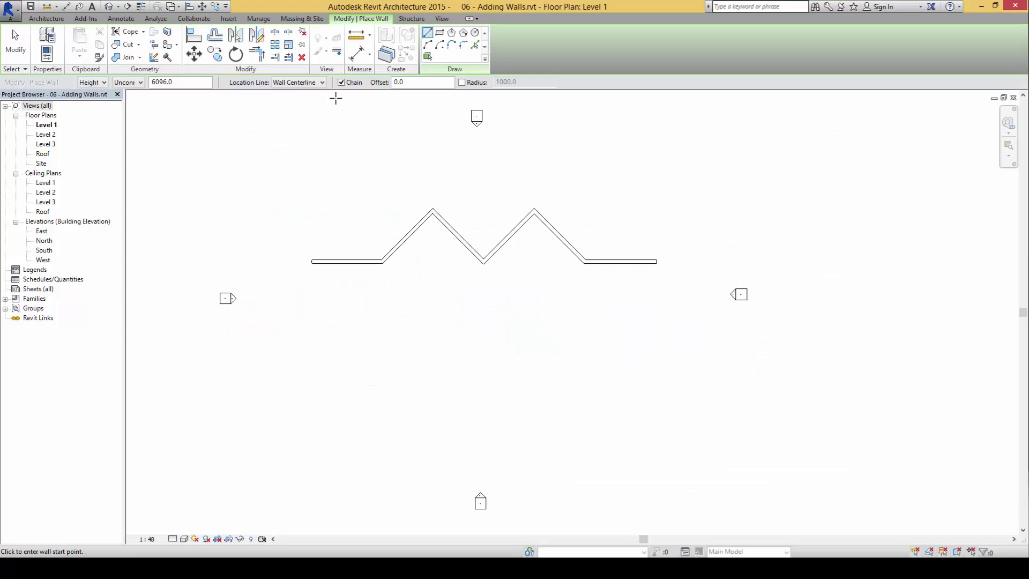
- With Chain off, draw four separate walls: 4000.0 flat, two diagonals, and 3400.0 flat
click(352, 83)
click(312, 321)
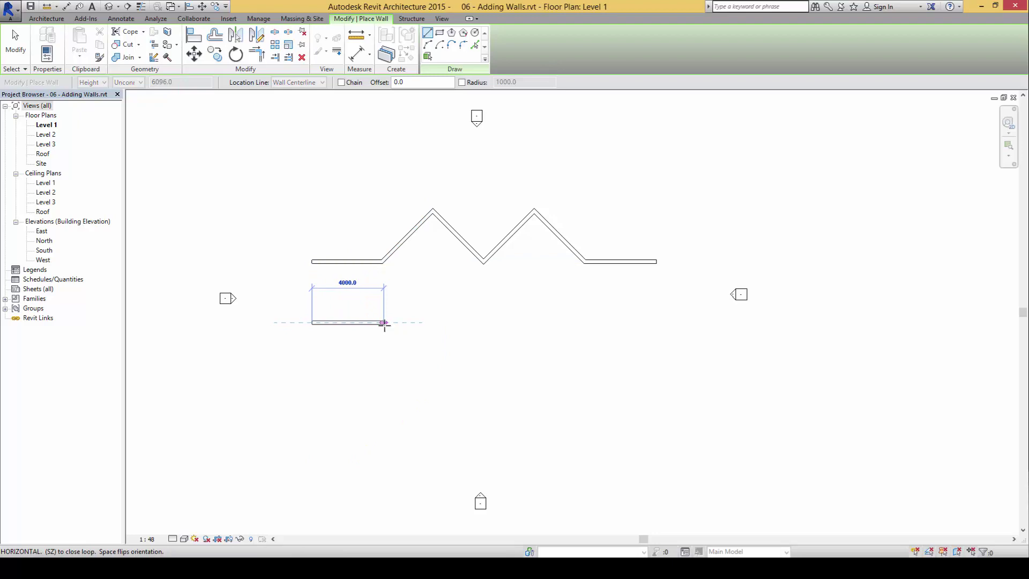
click(383, 322)
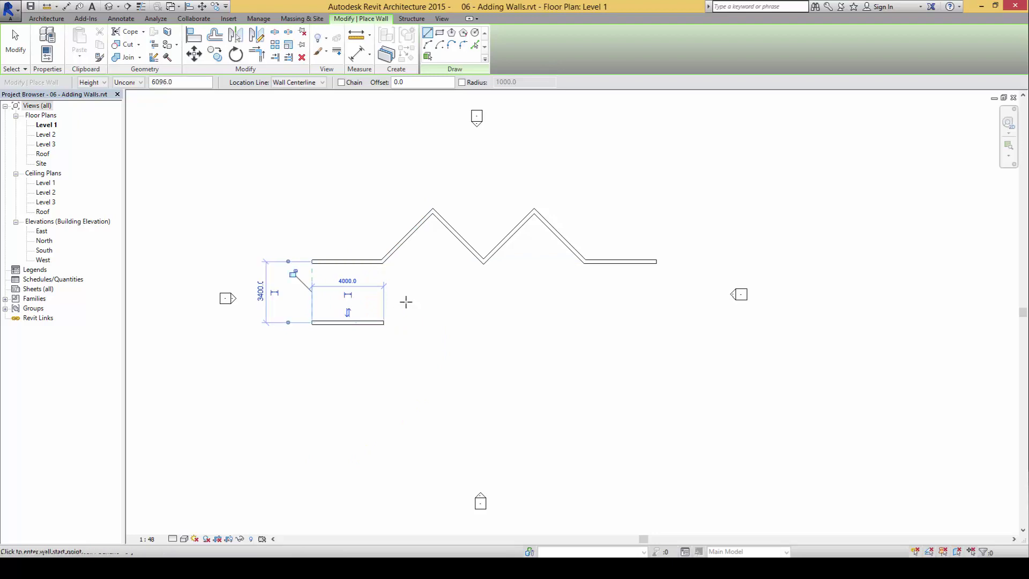
click(433, 273)
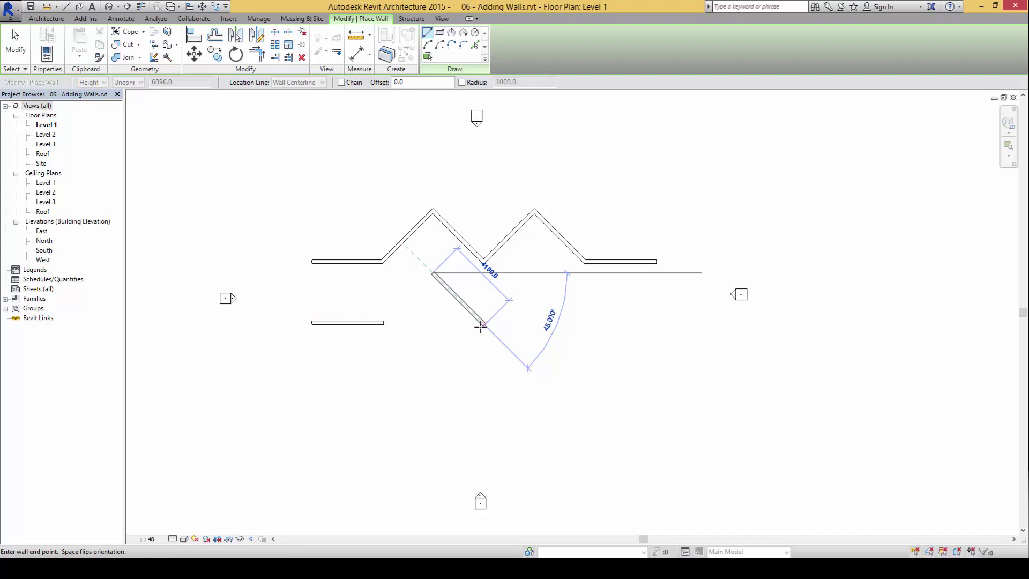
click(482, 323)
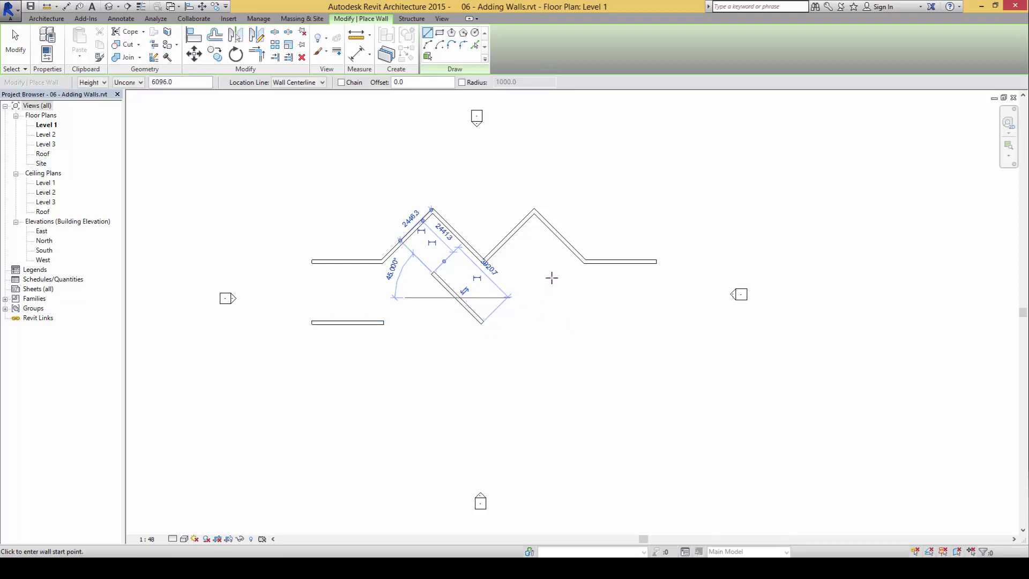
click(532, 268)
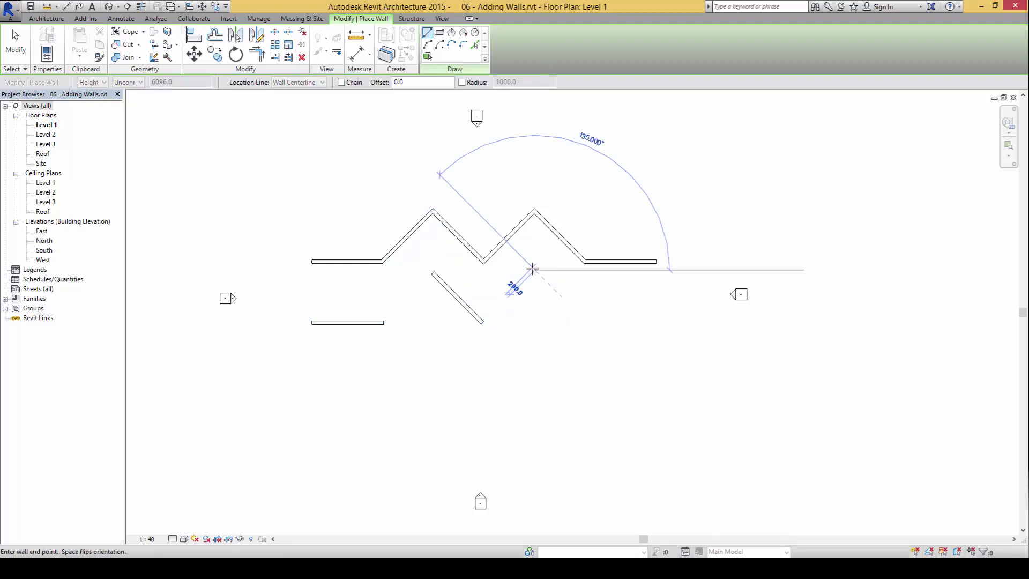
click(588, 322)
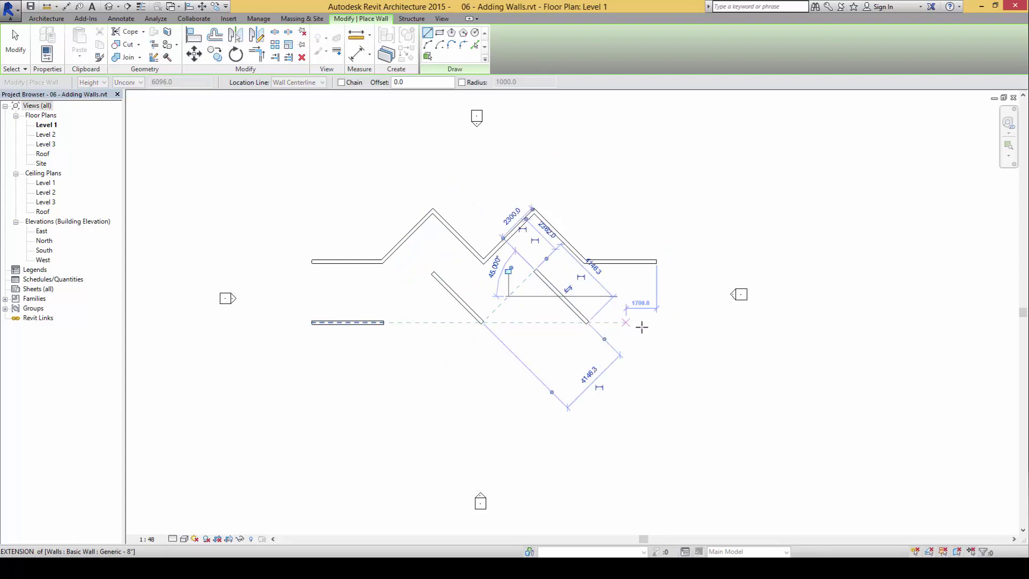
click(656, 322)
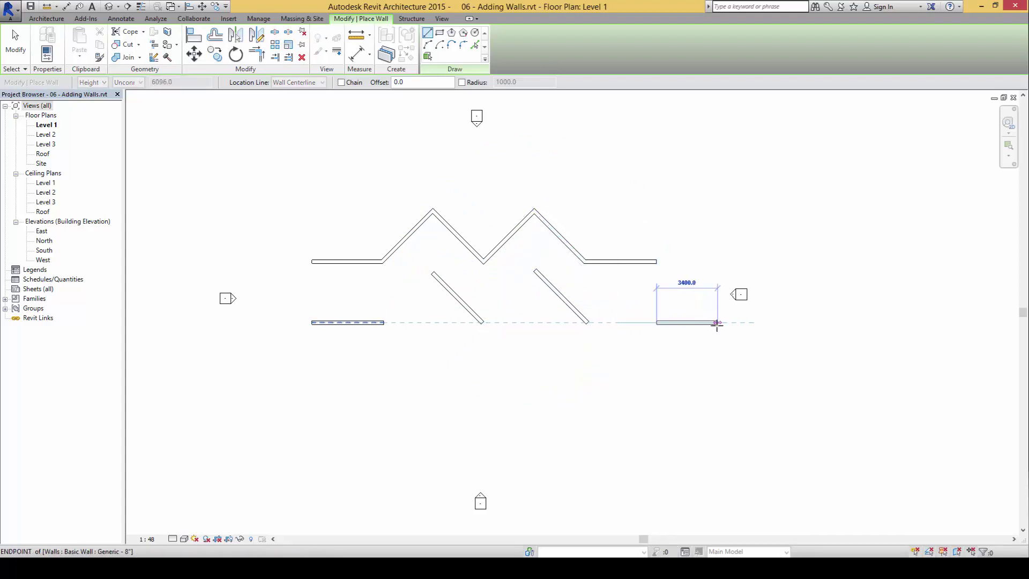
click(717, 322)
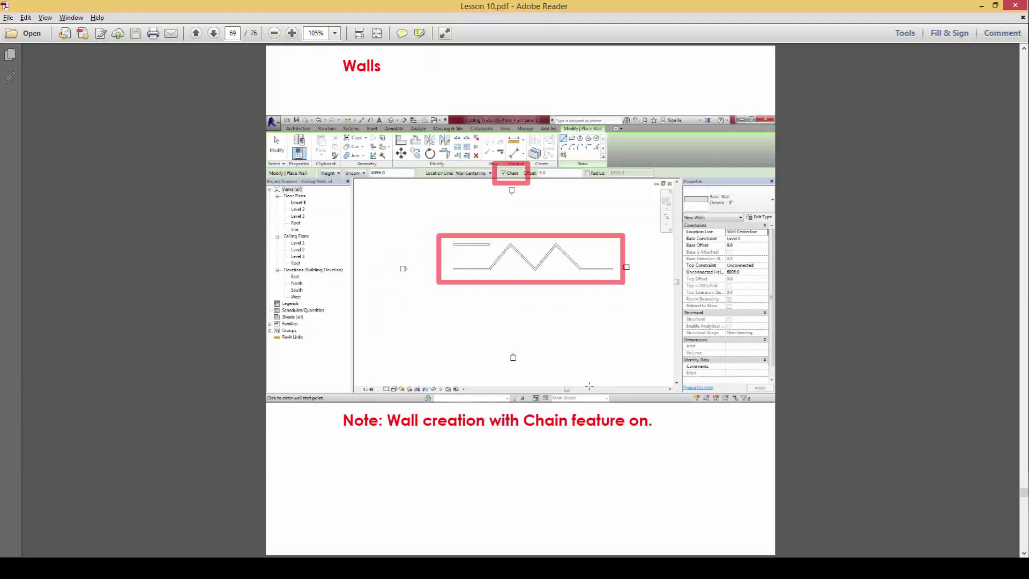
- Move the lesson PDF to page 72 on wall constraints, then return to Revit
scroll(683, 458, down, 1)
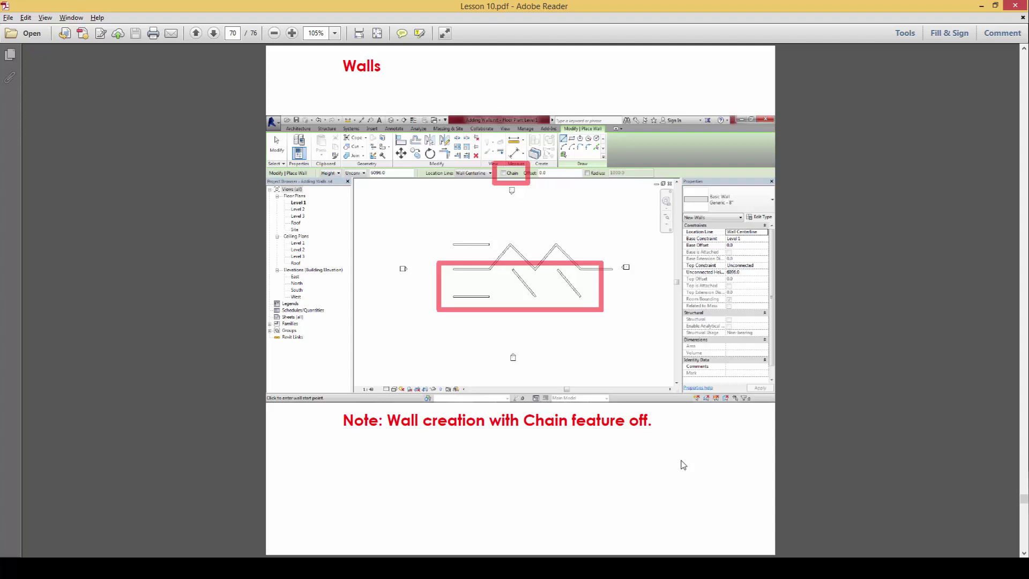
scroll(683, 465, down, 1)
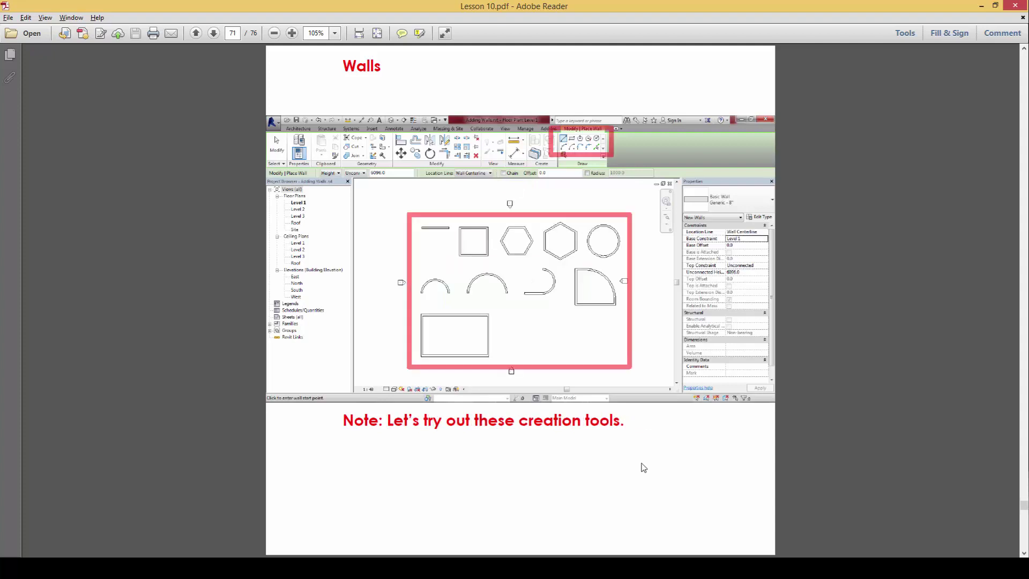
mouse_move(423, 405)
mouse_down()
mouse_move(394, 372)
mouse_move(380, 273)
mouse_move(404, 204)
mouse_move(539, 178)
mouse_move(618, 201)
mouse_move(642, 240)
mouse_move(649, 295)
mouse_move(634, 356)
mouse_move(607, 387)
mouse_move(416, 398)
mouse_up()
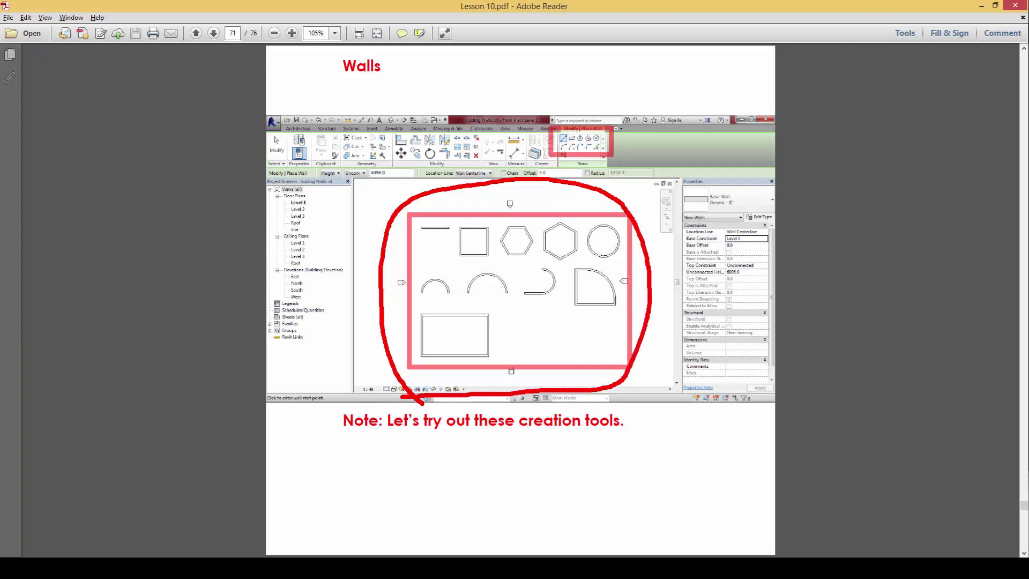
key(Escape)
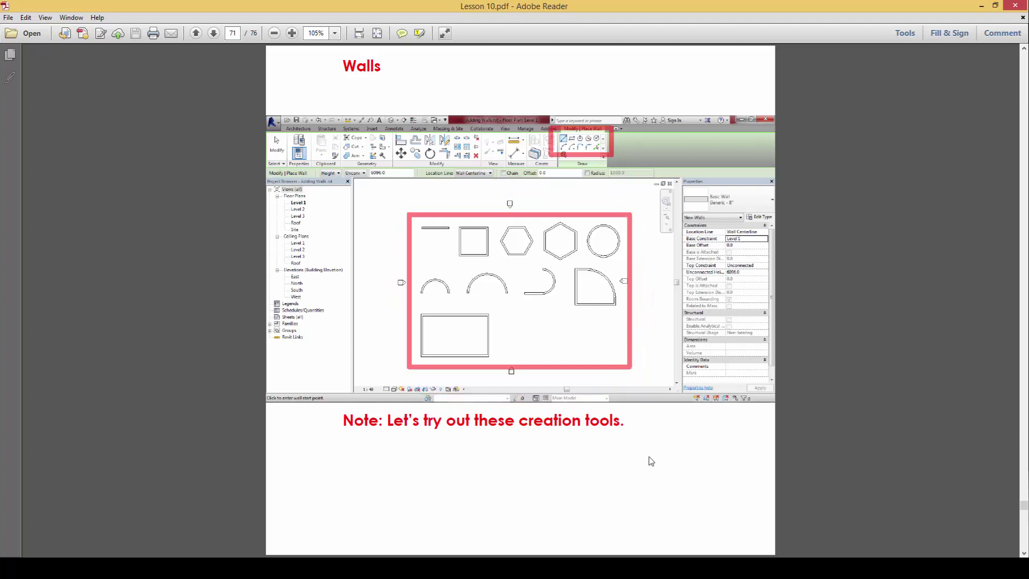
key(Page_Down)
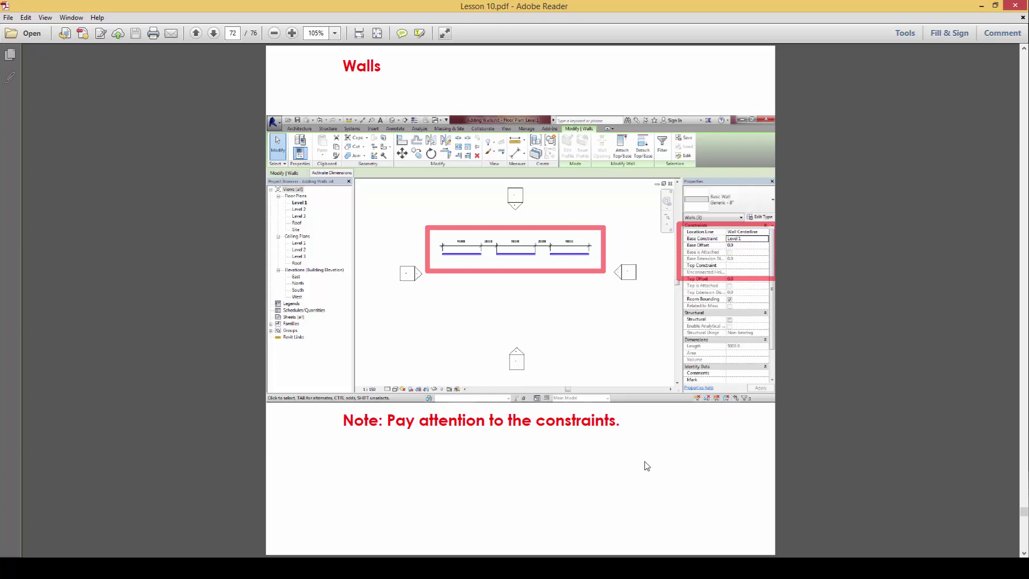
key(alt+Tab)
- Cancel the current wall, then crossing-select and delete all existing walls on Level 1
click(671, 377)
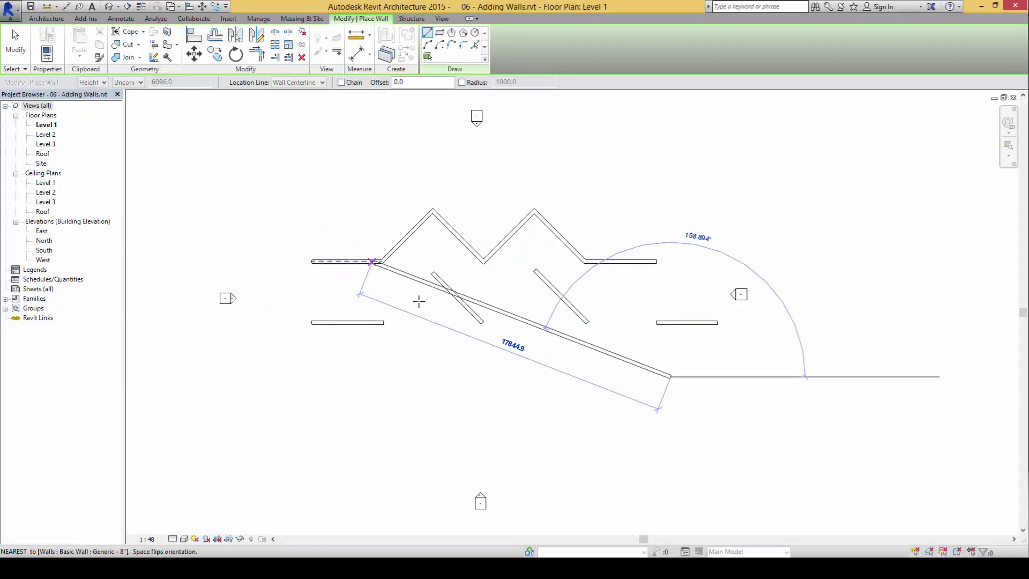
key(Escape)
key(Escape)
drag(681, 384, 322, 209)
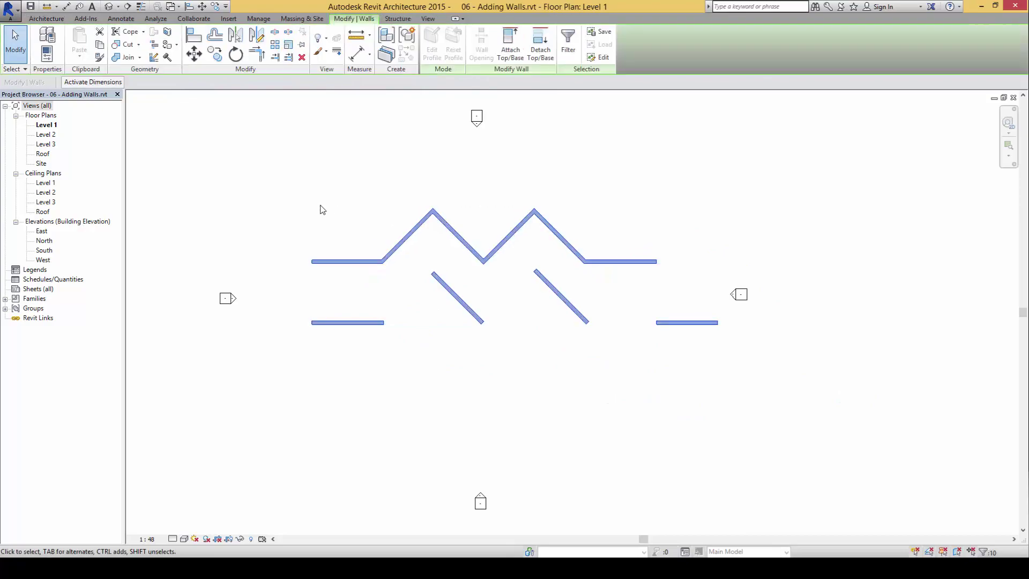
key(Delete)
key(alt+Tab)
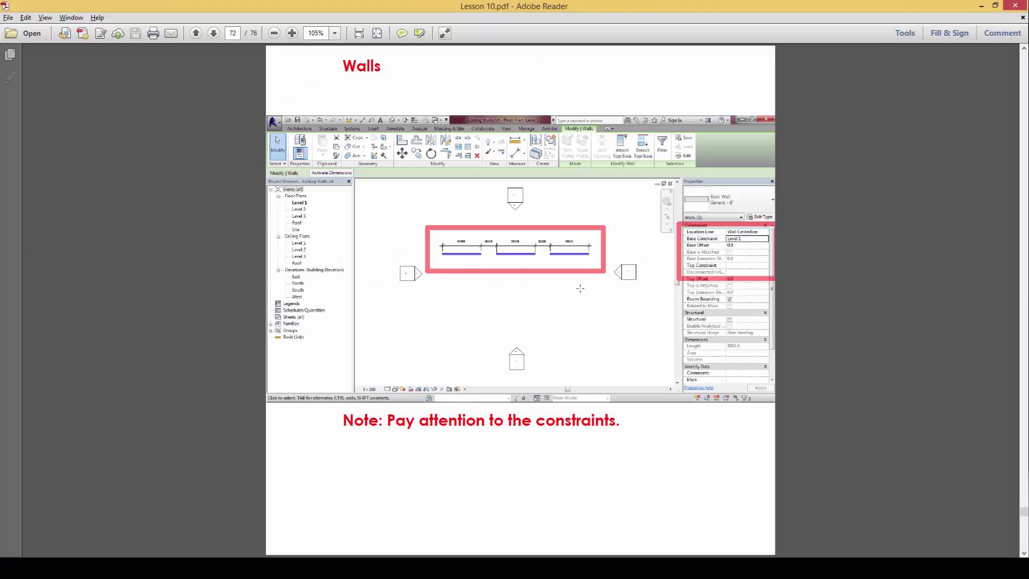
key(alt+Tab)
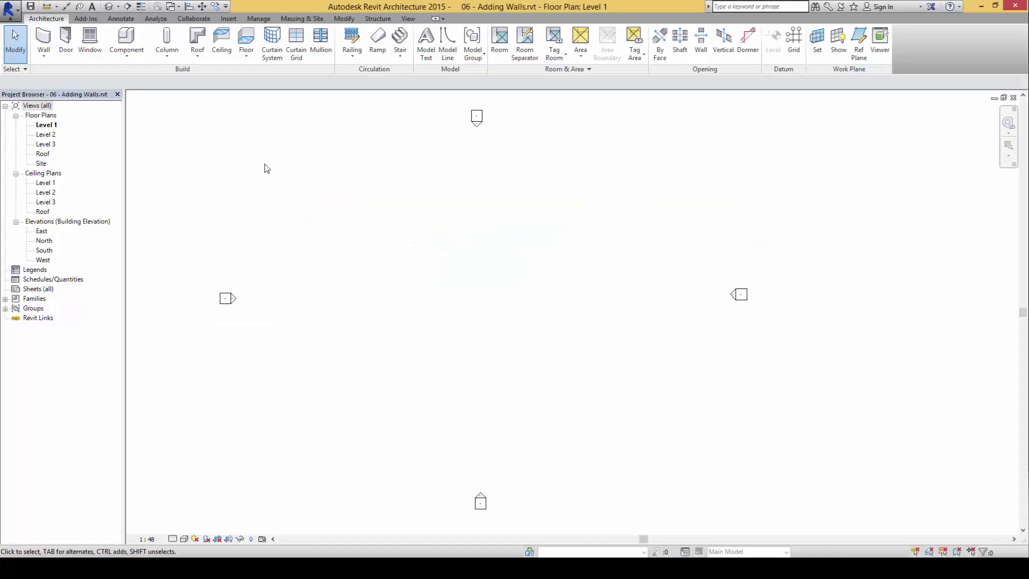
- Draw a single horizontal wall 3800 long
click(43, 40)
click(333, 239)
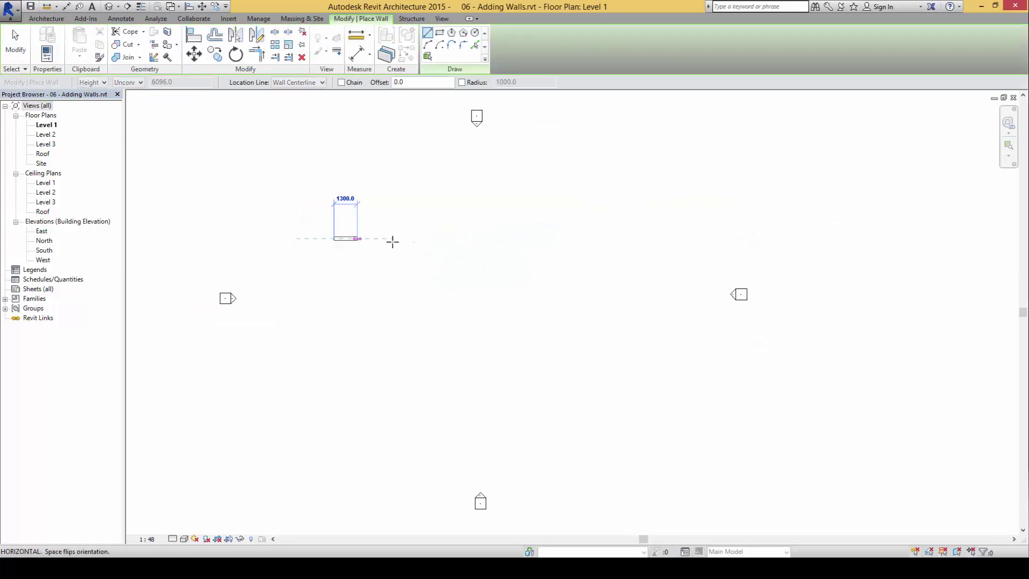
click(402, 239)
right_click(421, 271)
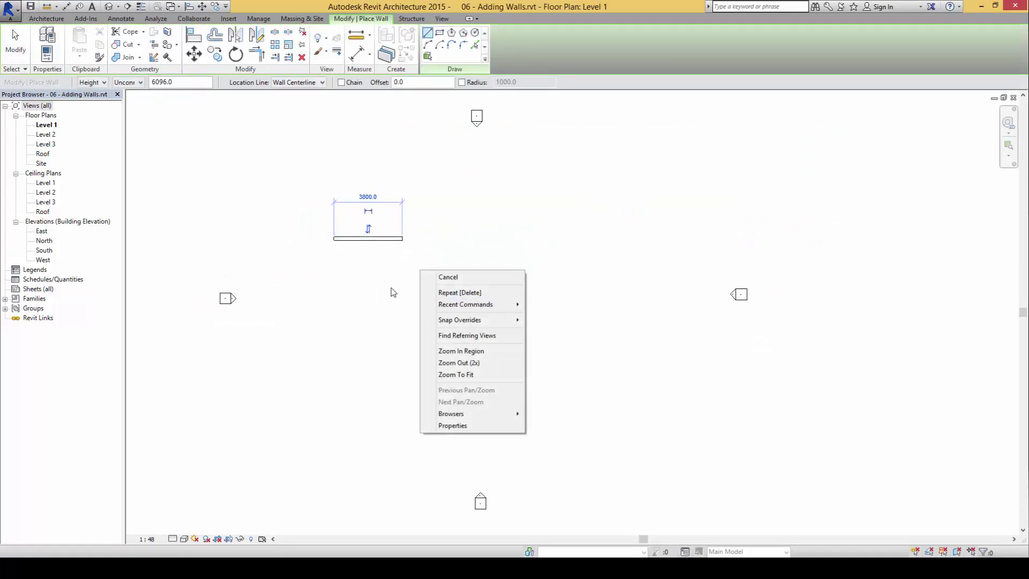
click(448, 275)
key(alt+Tab)
key(alt+Tab)
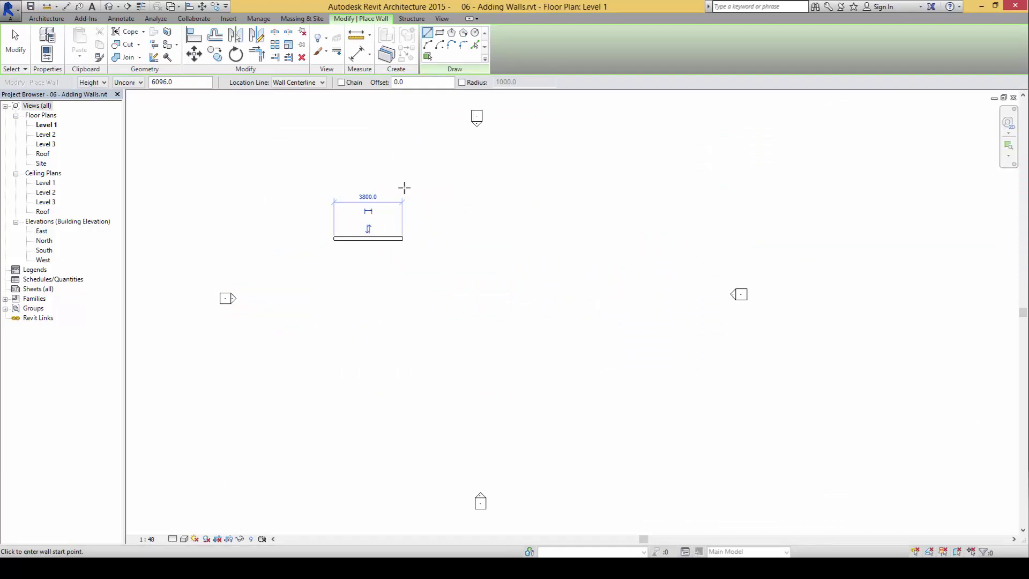
- Turn the Properties palette back on from the View tab's User Interface list
click(443, 19)
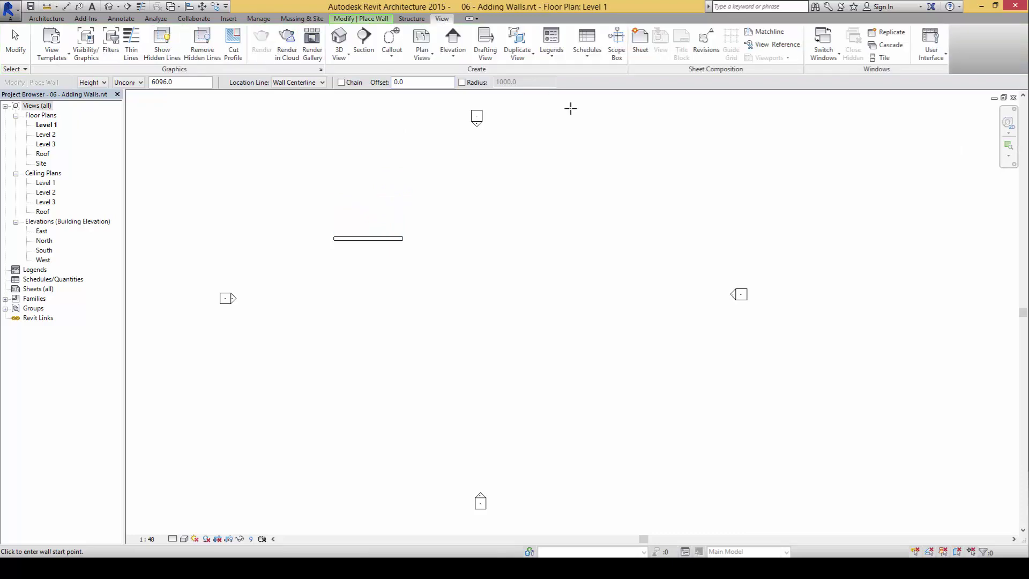
click(933, 51)
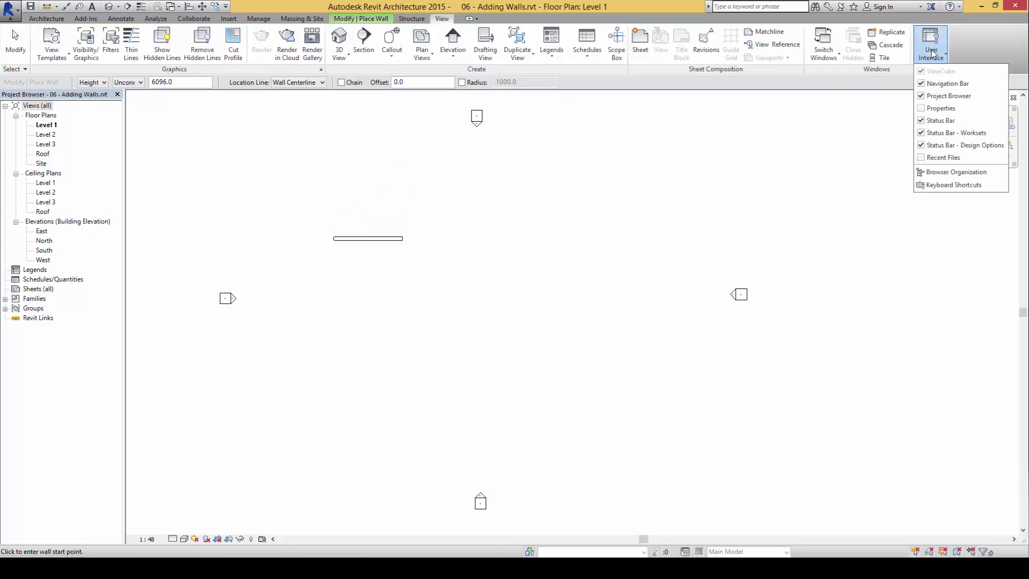
click(925, 110)
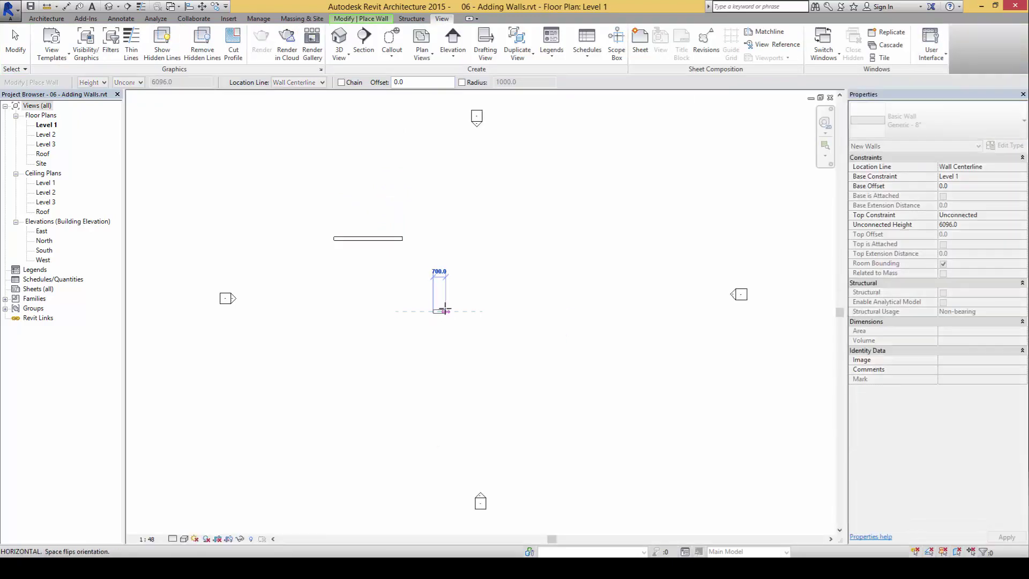
- Stop placing walls, check the new wall's properties, then switch to the lesson PDF
key(Escape)
click(356, 239)
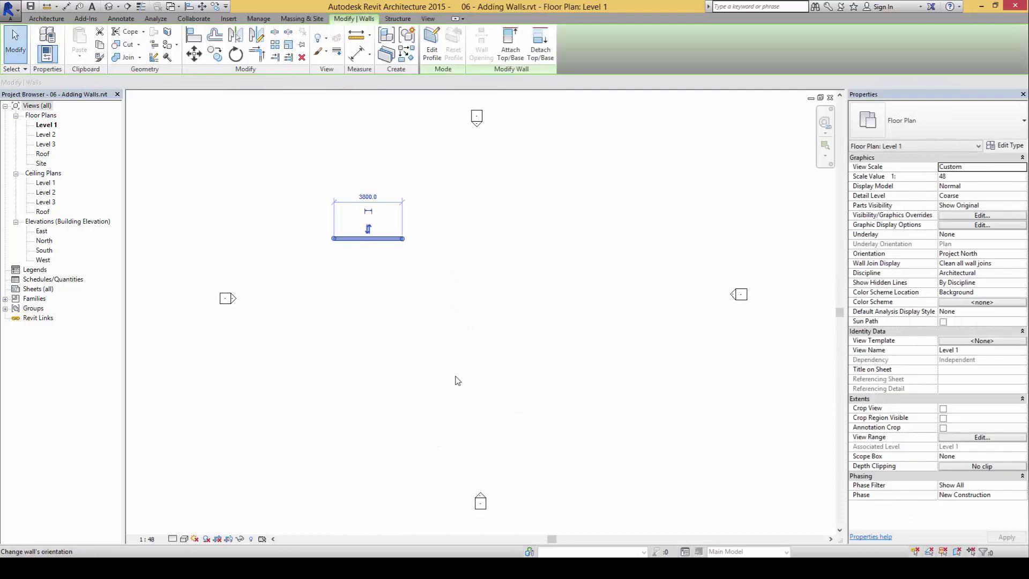
click(421, 280)
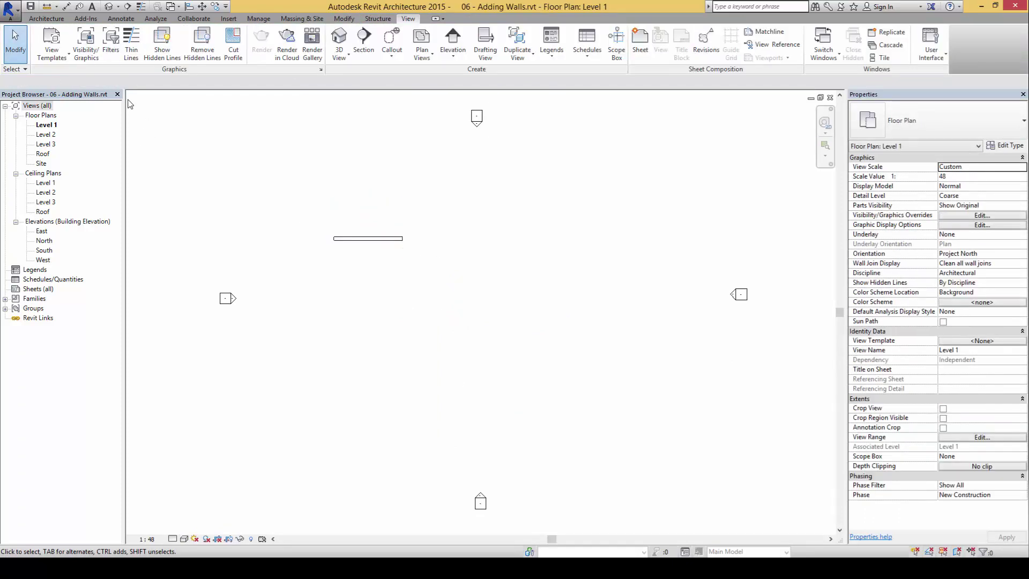
key(alt+Tab)
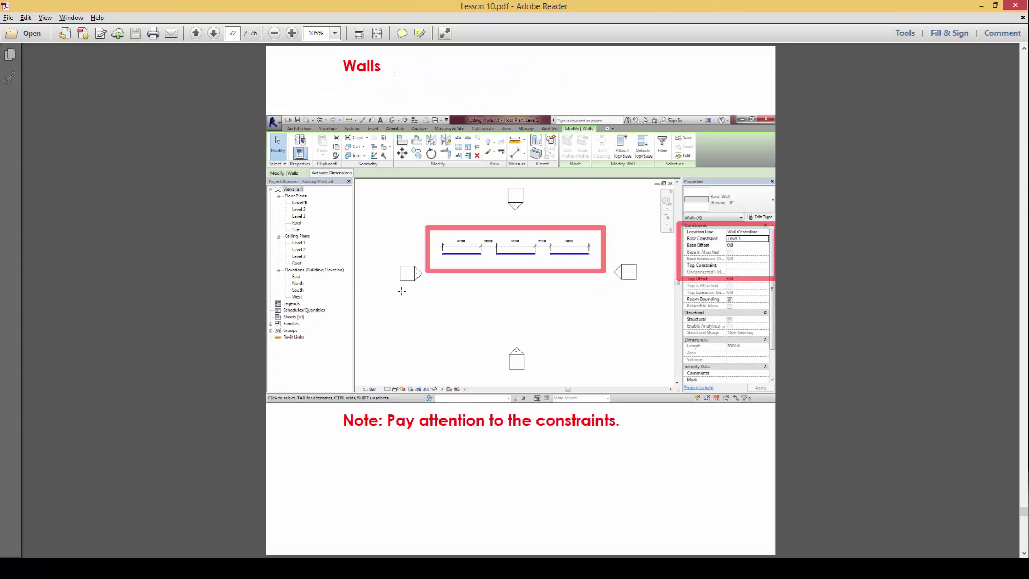
- Scroll the lesson PDF to page 73 on wall height differences, then return to Revit
scroll(461, 297, up, 1)
scroll(461, 298, down, 1)
click(487, 294)
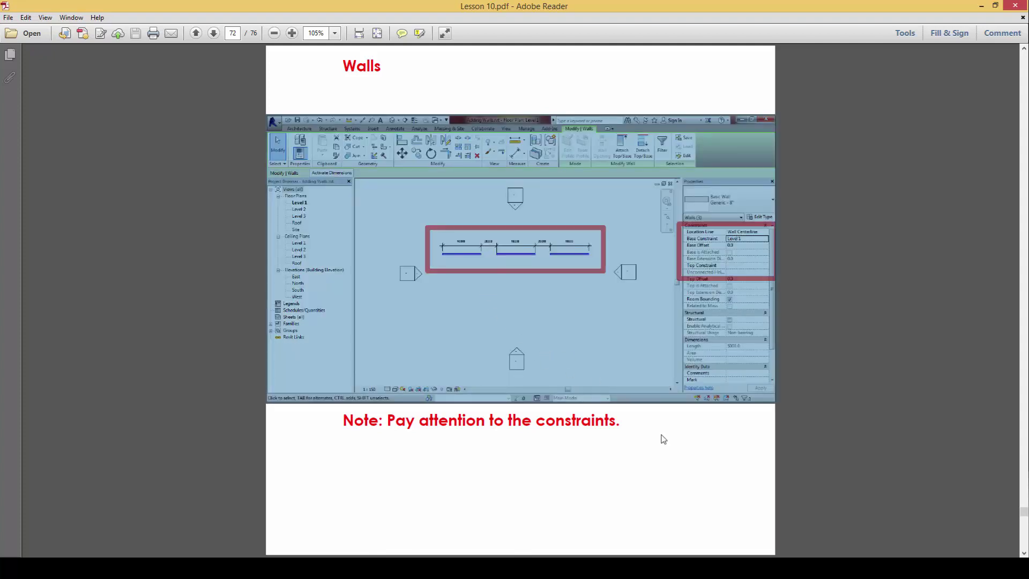
scroll(545, 339, down, 1)
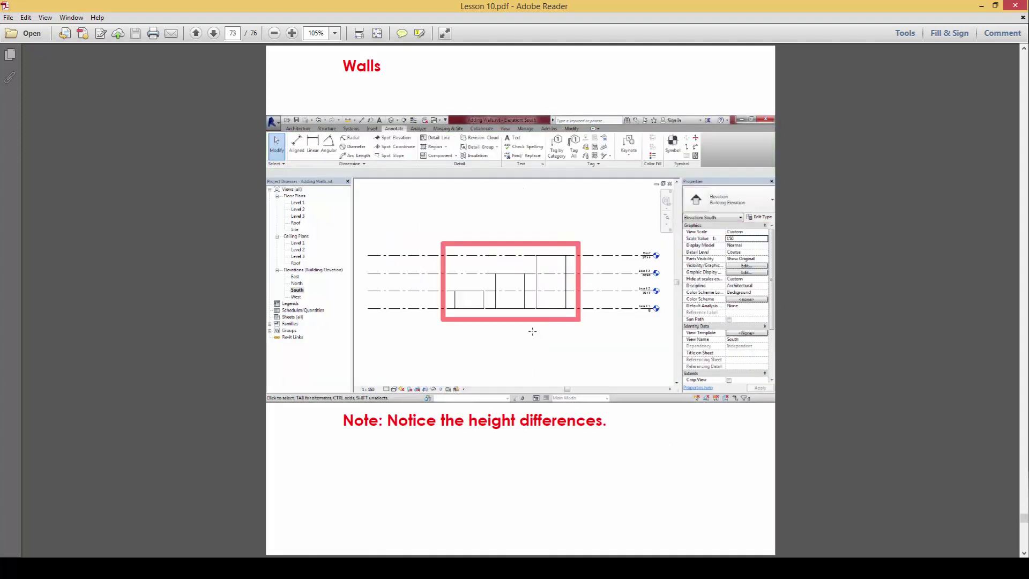
key(alt+Tab)
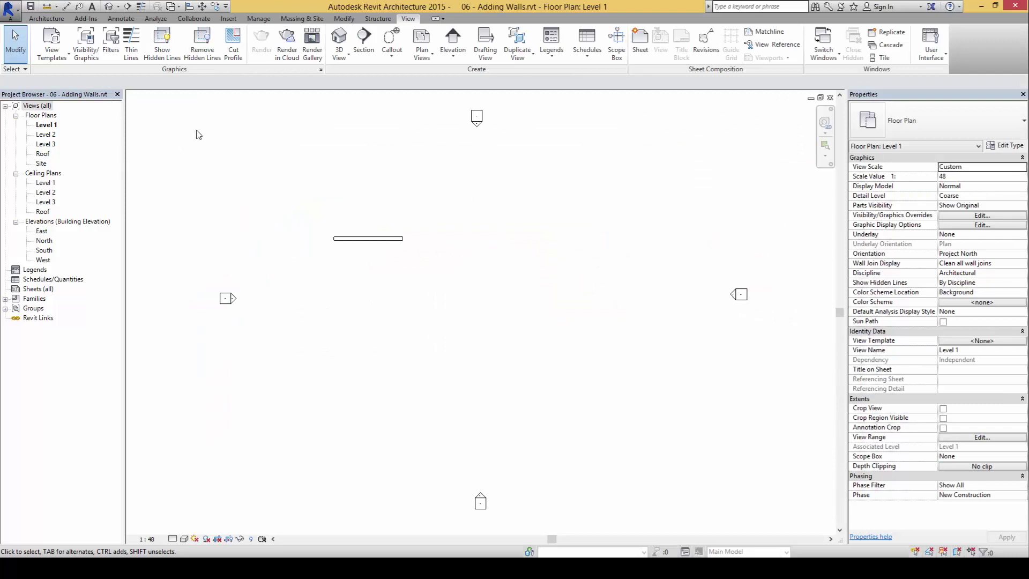
- Draw two more architectural walls to the right of the first, forming a row of three
click(47, 18)
click(44, 55)
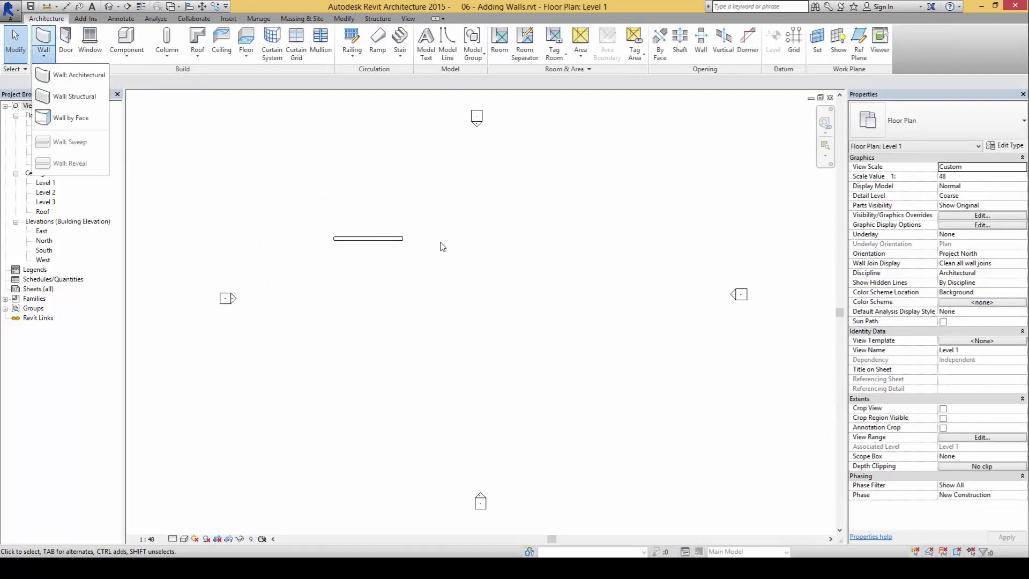
click(75, 75)
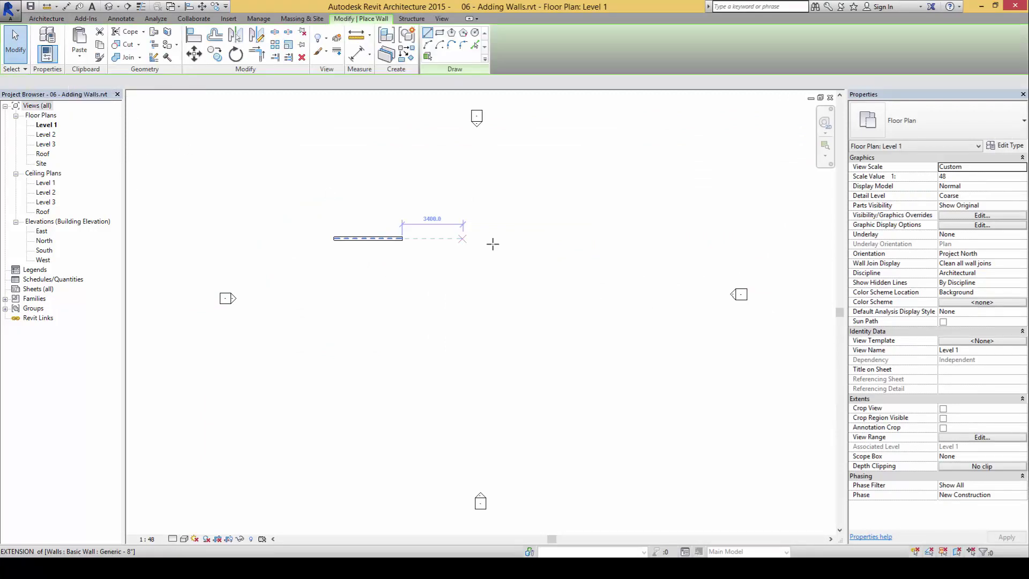
click(445, 239)
click(519, 239)
click(563, 238)
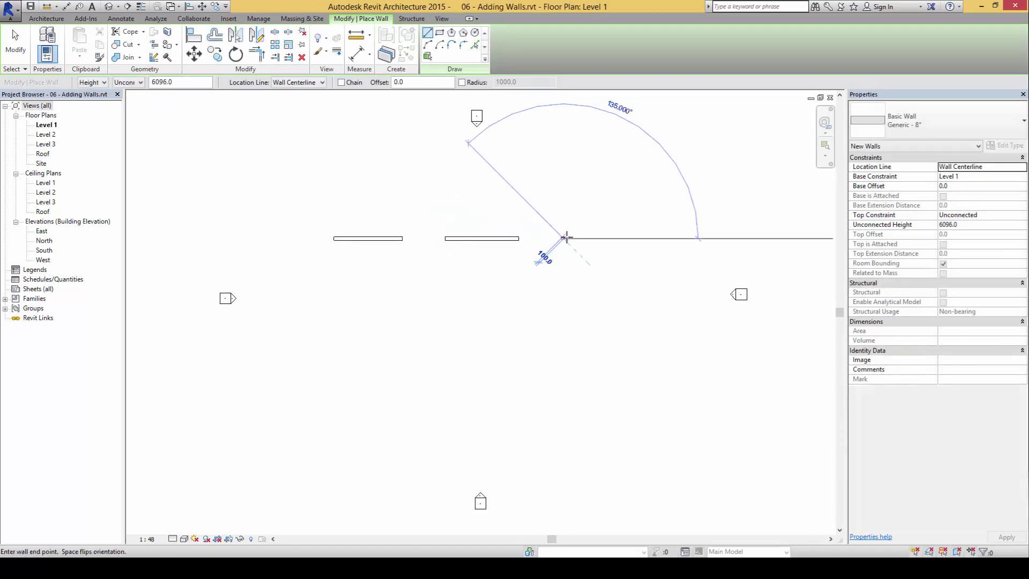
click(627, 238)
key(Escape)
key(Escape)
- Set the left wall's Top Constraint to Level 2, cancelling the invalid Level 1 choice
click(482, 238)
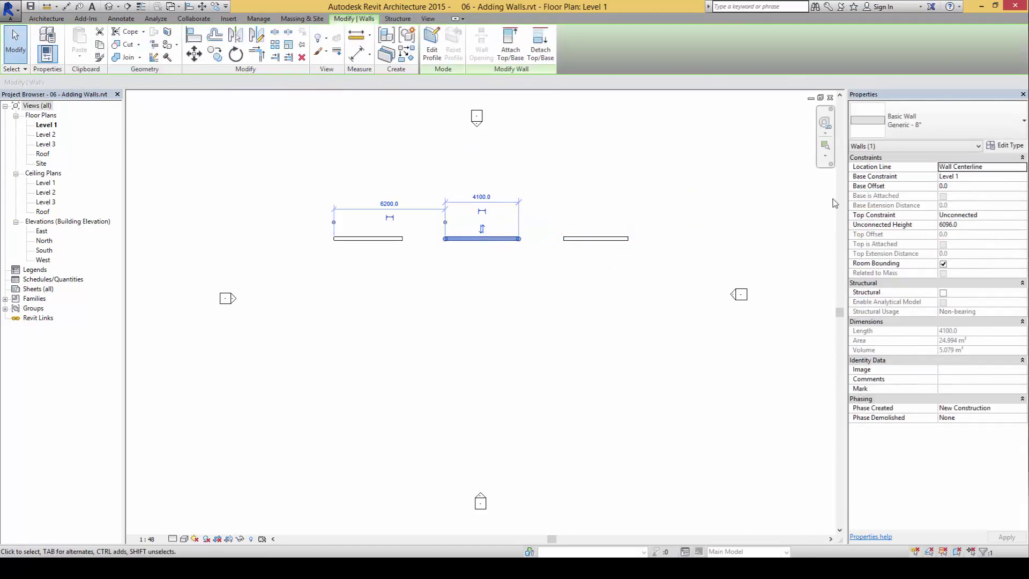
key(Escape)
click(387, 239)
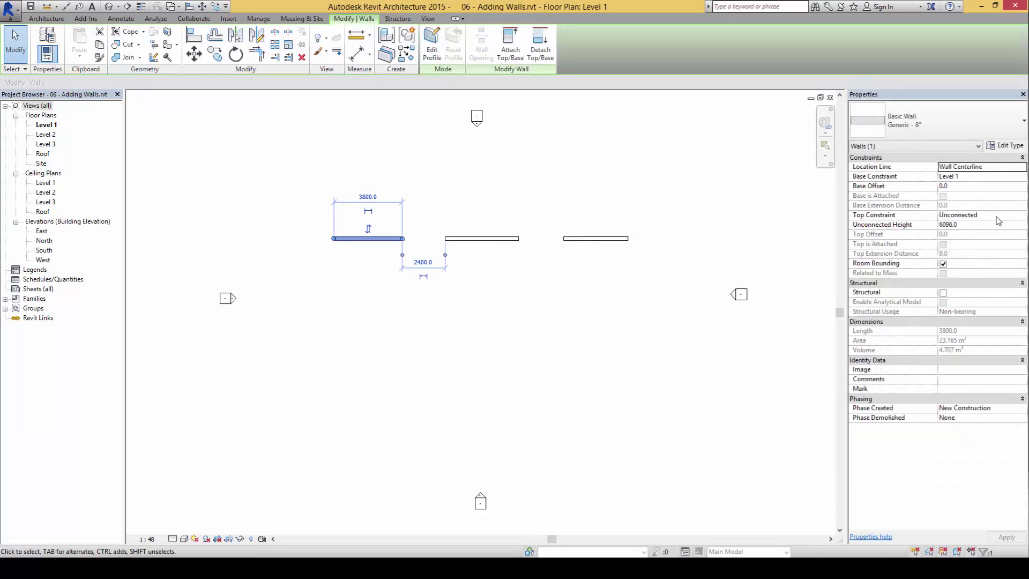
click(1022, 215)
click(965, 232)
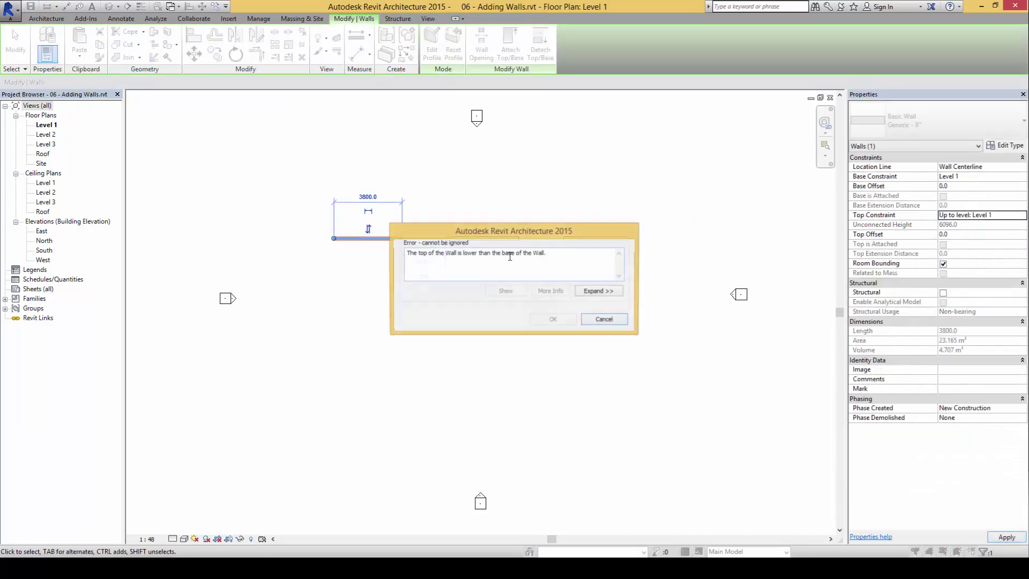
click(605, 320)
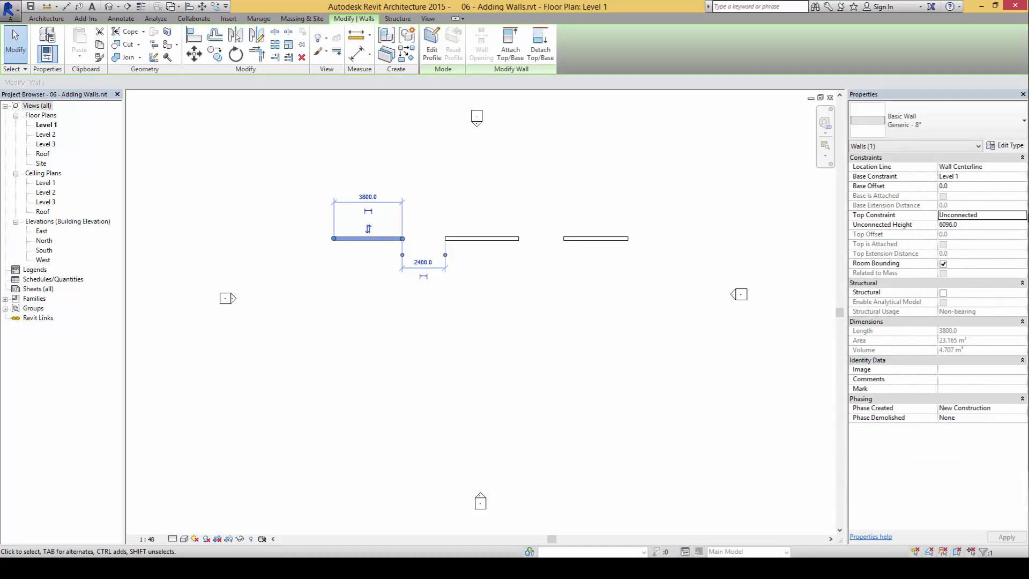
click(1023, 214)
click(509, 285)
key(Escape)
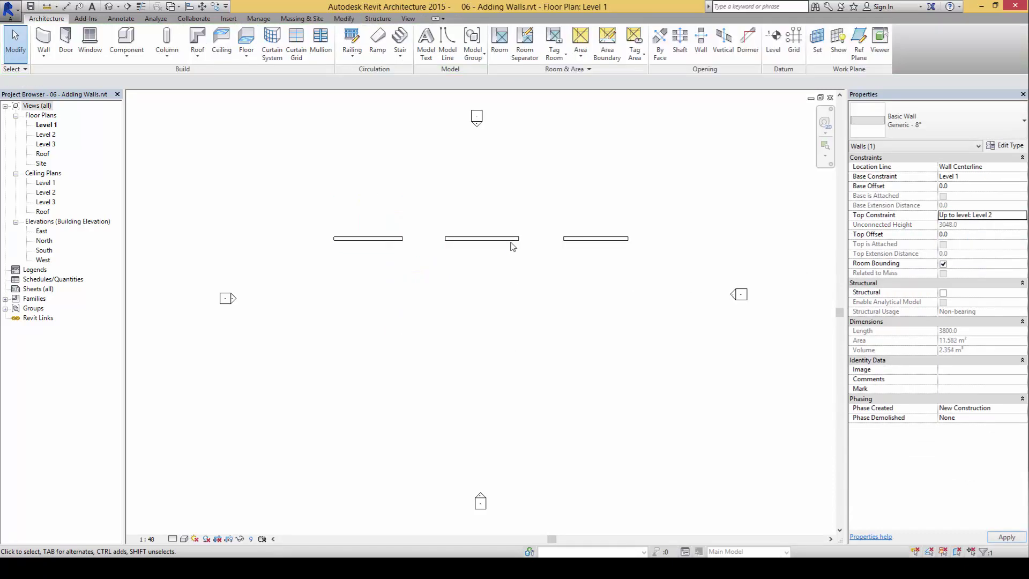
- Set the middle wall's Top Constraint to Level 3
click(510, 239)
click(1023, 220)
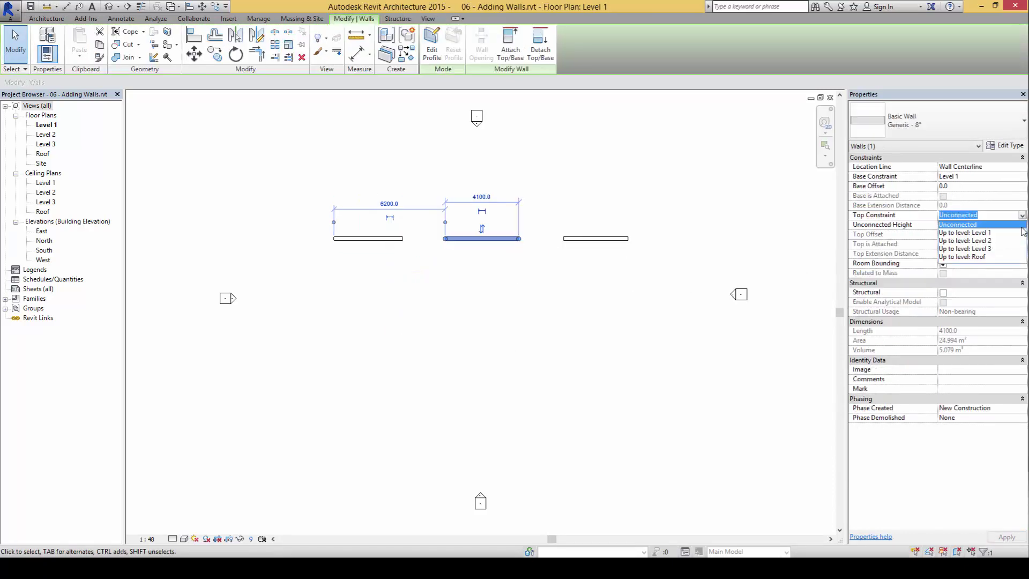
click(1008, 251)
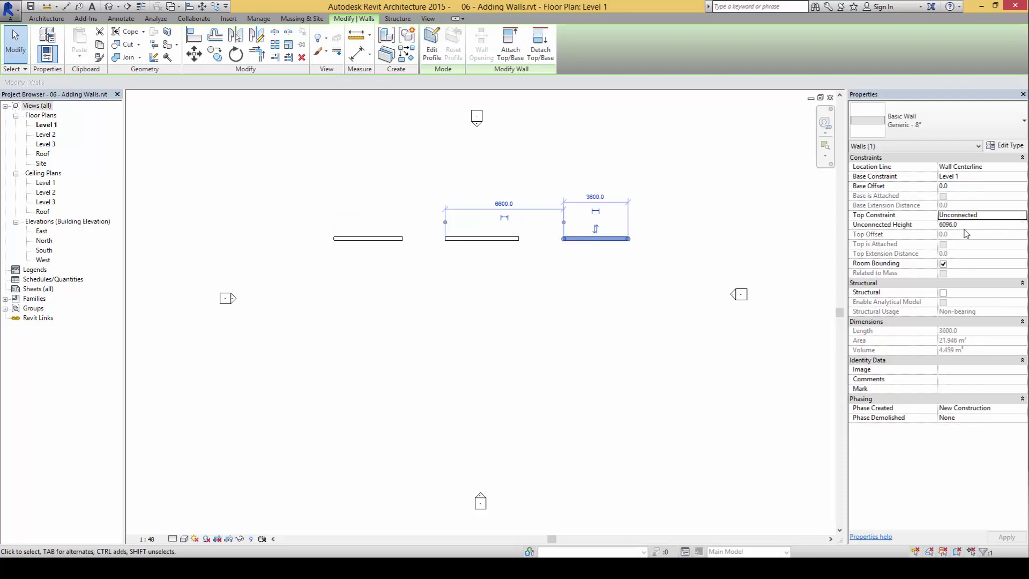
click(614, 332)
- Open the South elevation and check the right wall's height
middle_drag(314, 188, 302, 212)
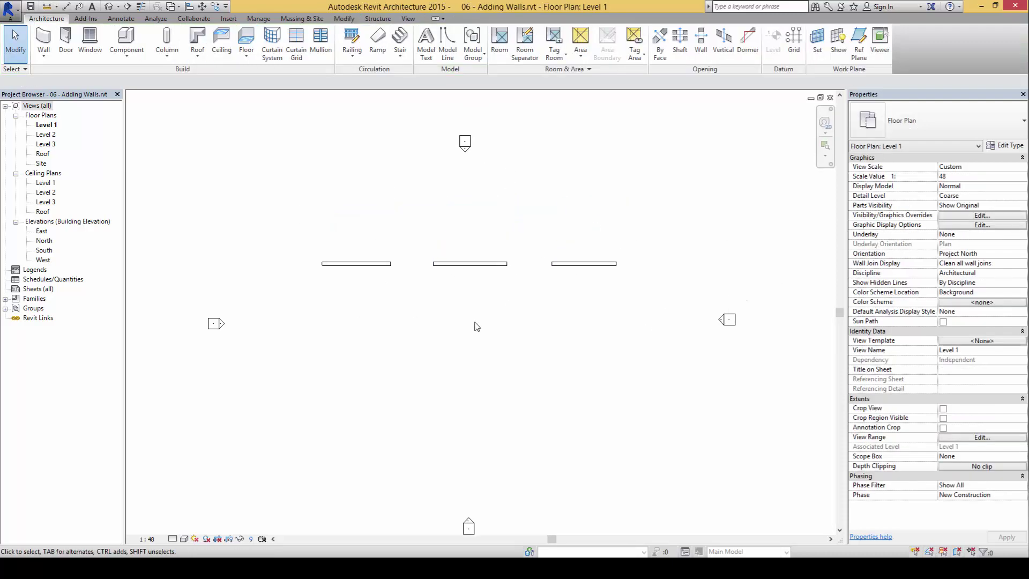
middle_drag(476, 326, 477, 315)
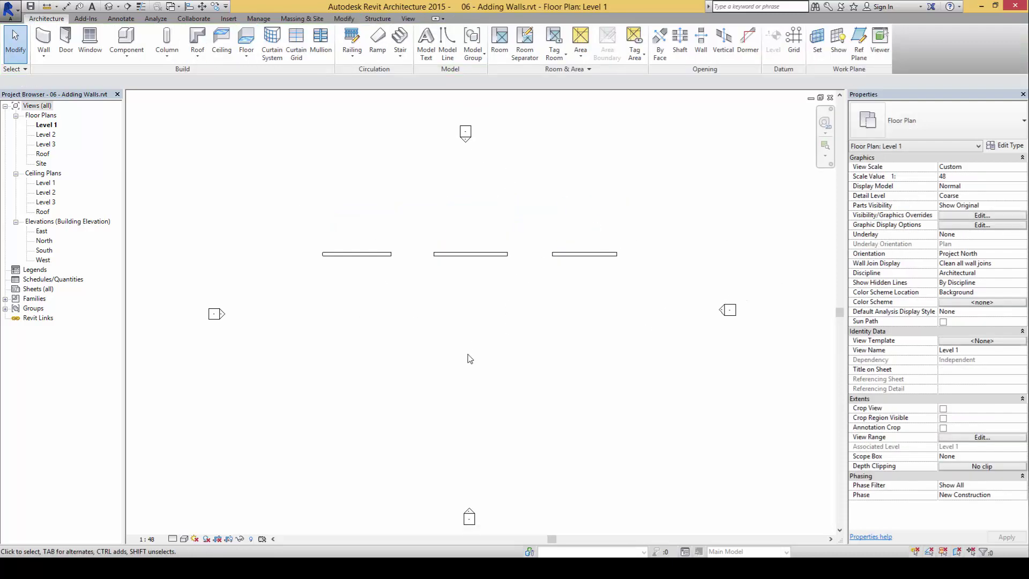
double_click(469, 510)
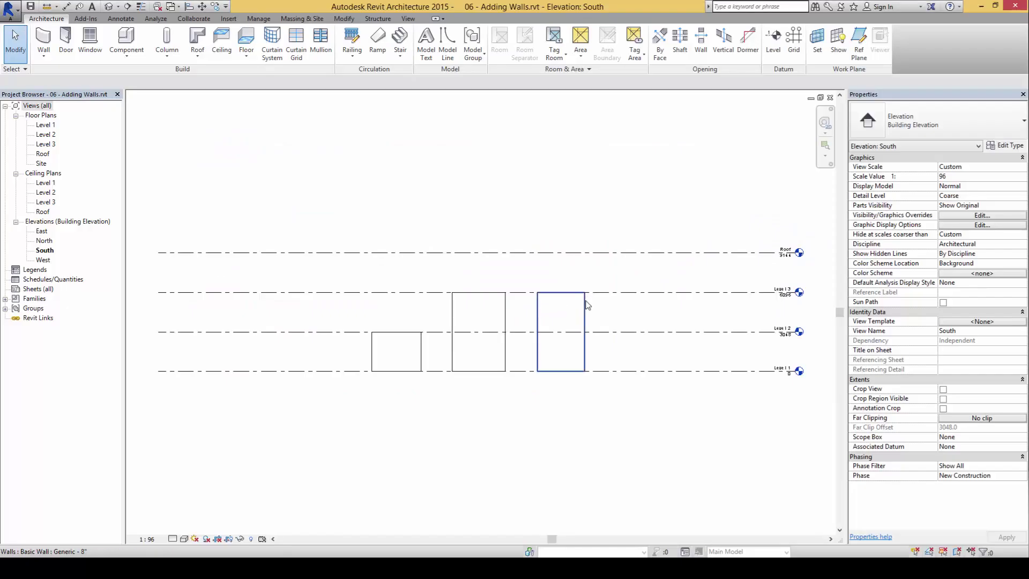
click(587, 304)
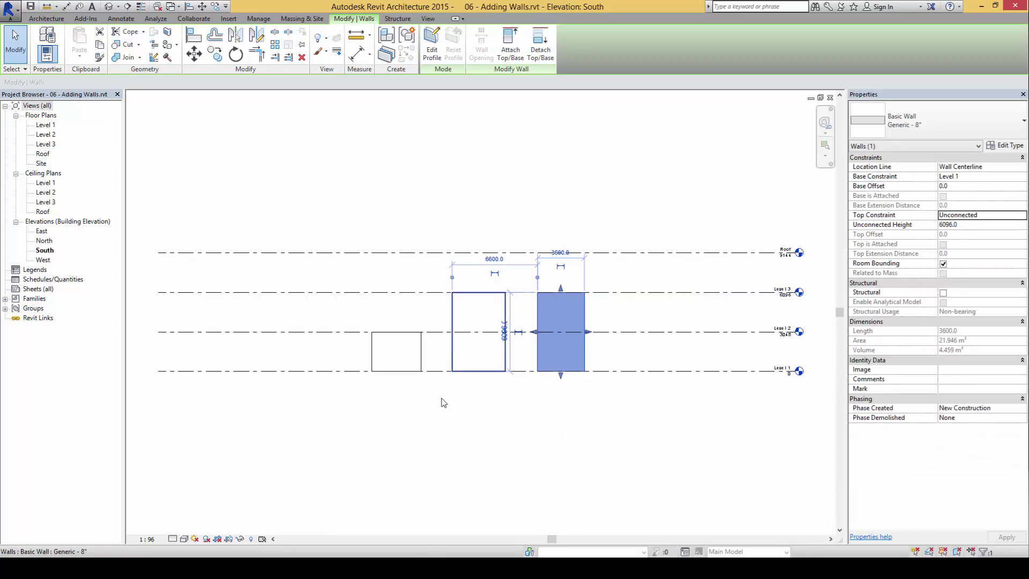
click(509, 397)
- Inspect the left 3800 wall's top constraint in the South elevation
middle_drag(453, 394, 439, 400)
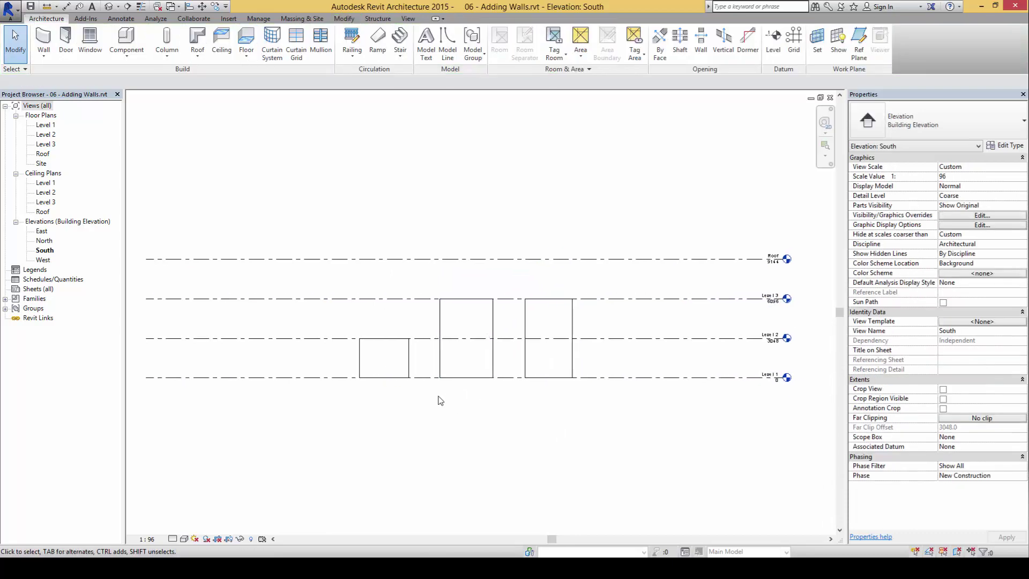
click(409, 360)
click(417, 390)
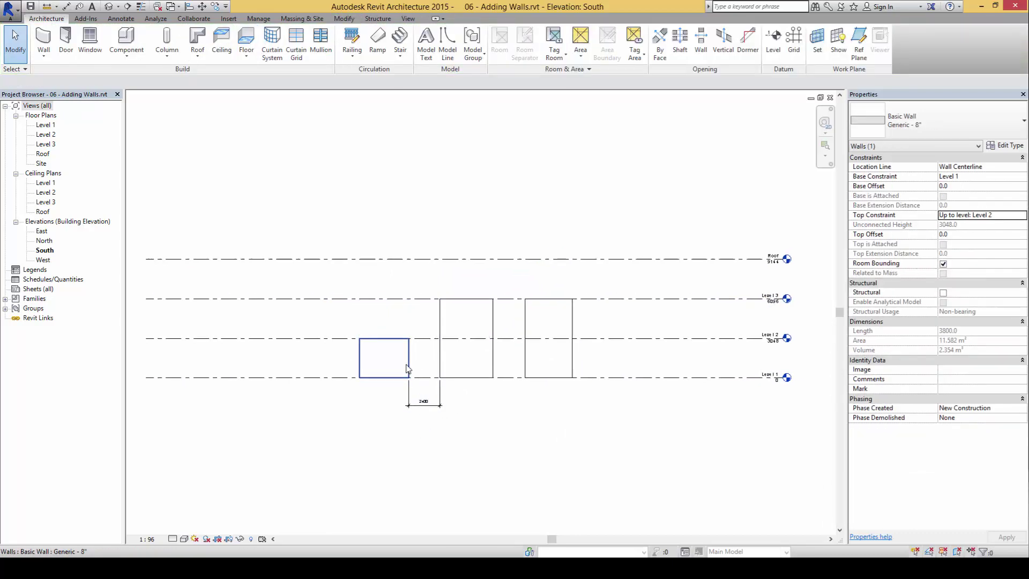
click(384, 360)
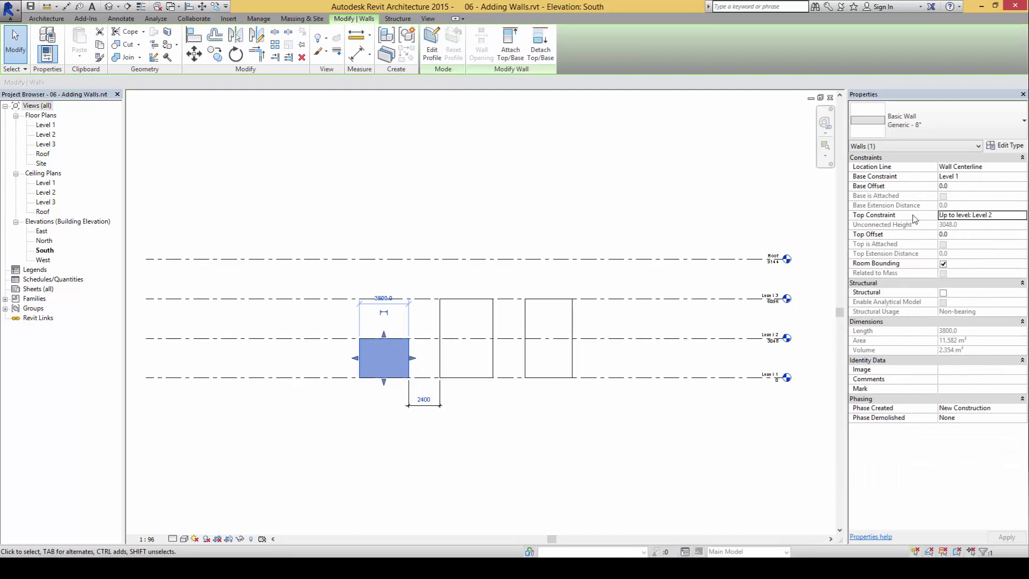
mouse_move(880, 203)
mouse_down()
mouse_move(840, 206)
mouse_move(839, 217)
mouse_move(935, 228)
mouse_move(1018, 219)
mouse_move(858, 203)
mouse_up()
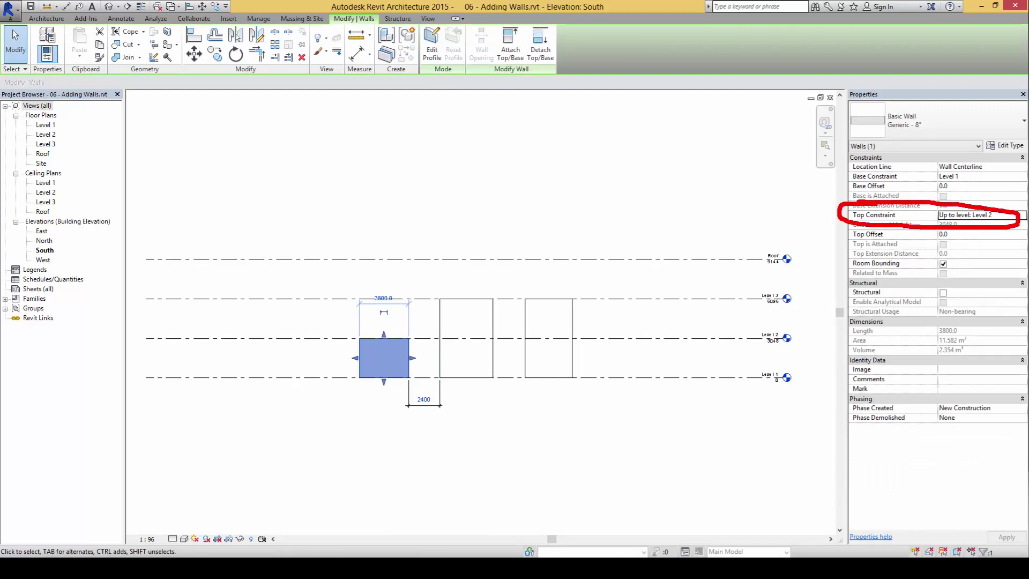
mouse_move(763, 320)
mouse_down()
mouse_move(745, 333)
mouse_move(770, 352)
mouse_move(811, 343)
mouse_move(760, 324)
mouse_up()
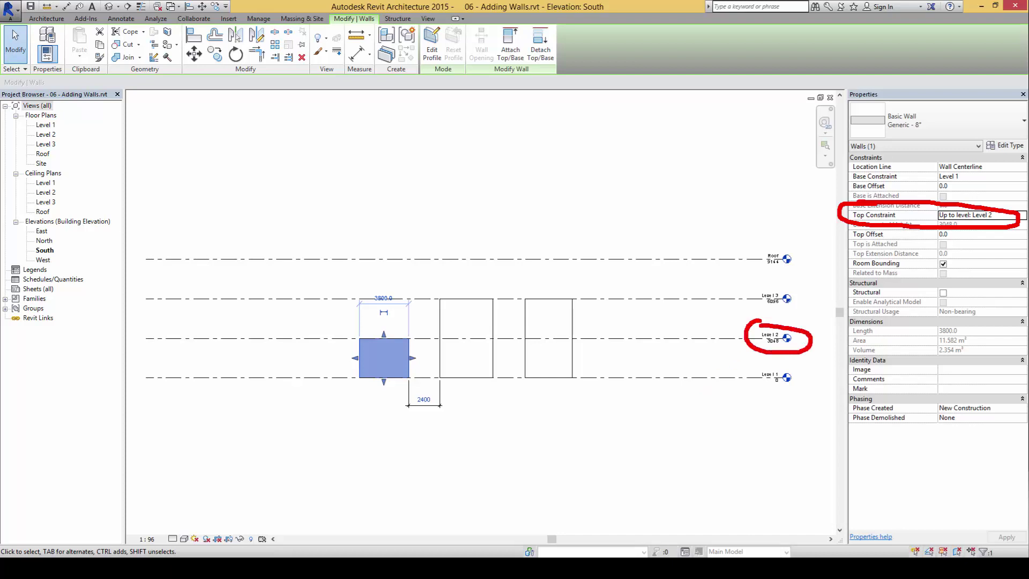
key(Escape)
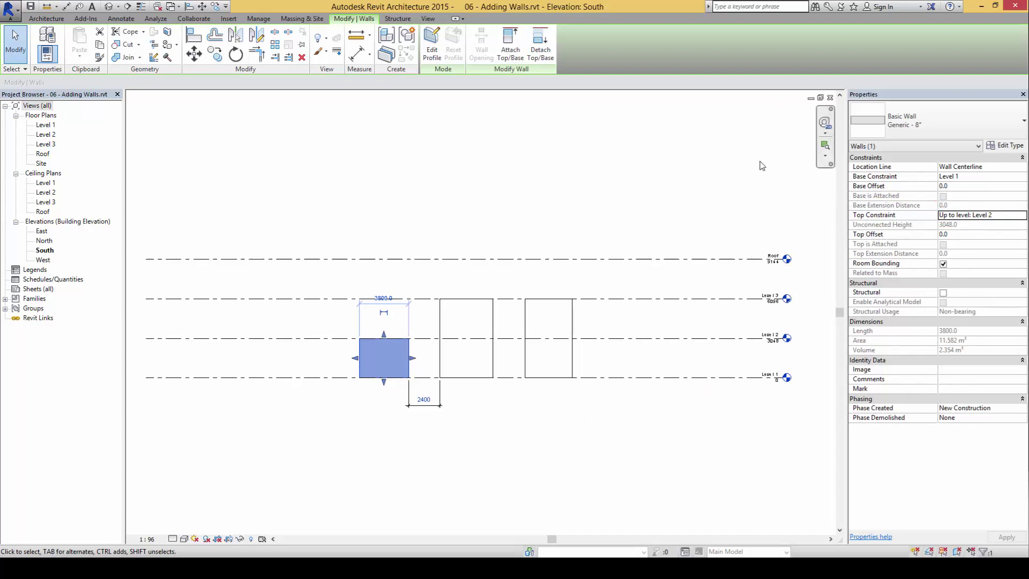
key(Escape)
- Select the middle 4100 wall to confirm it rises to Level 3
click(485, 308)
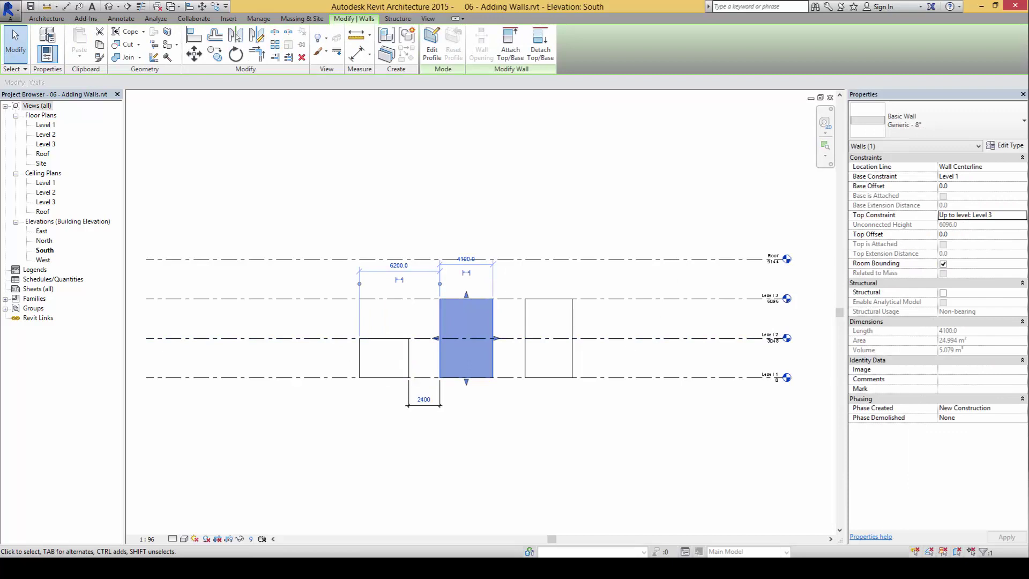
mouse_move(1002, 208)
mouse_down()
mouse_move(832, 199)
mouse_move(831, 214)
mouse_move(973, 224)
mouse_up()
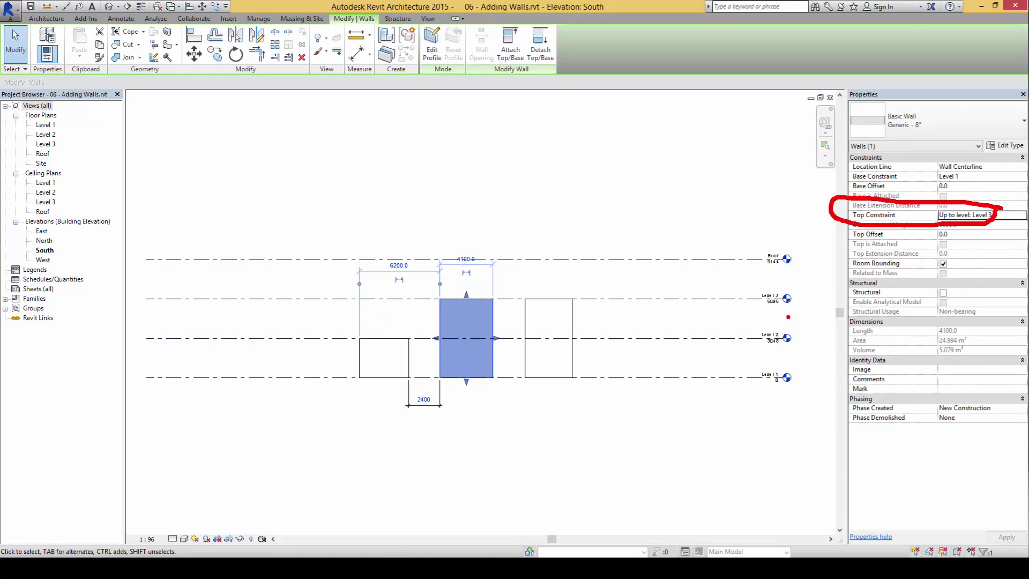
mouse_move(801, 290)
mouse_down()
mouse_move(753, 286)
mouse_move(775, 310)
mouse_up()
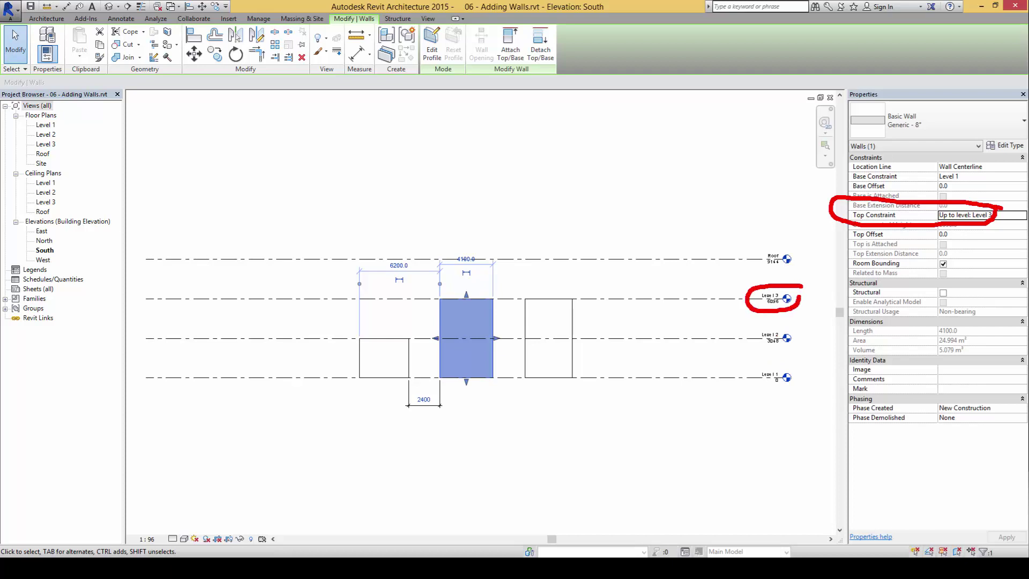
- Change the right 3600 wall's Top Constraint from Unconnected to Up to level: Roof
key(Escape)
key(Escape)
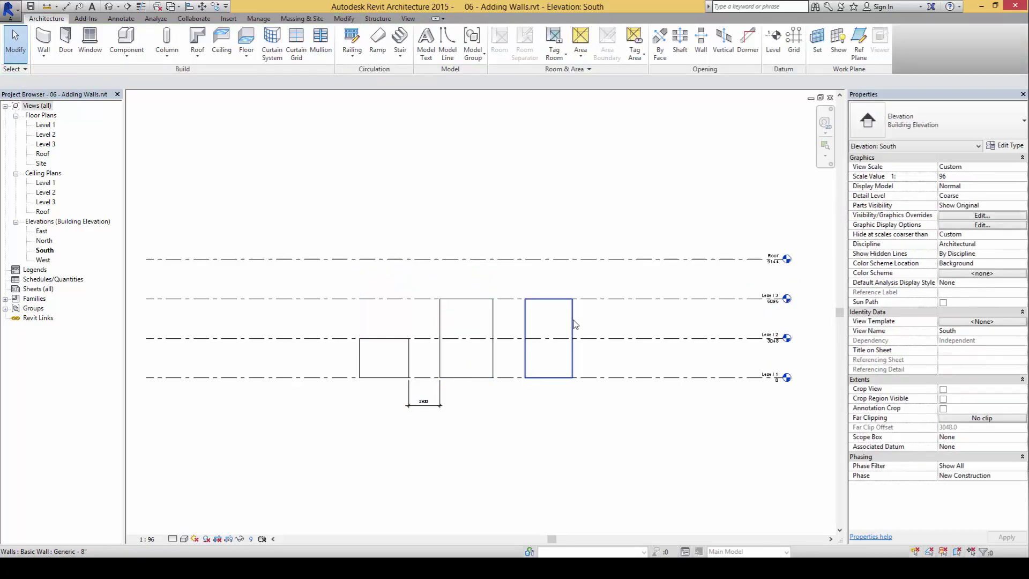
click(575, 324)
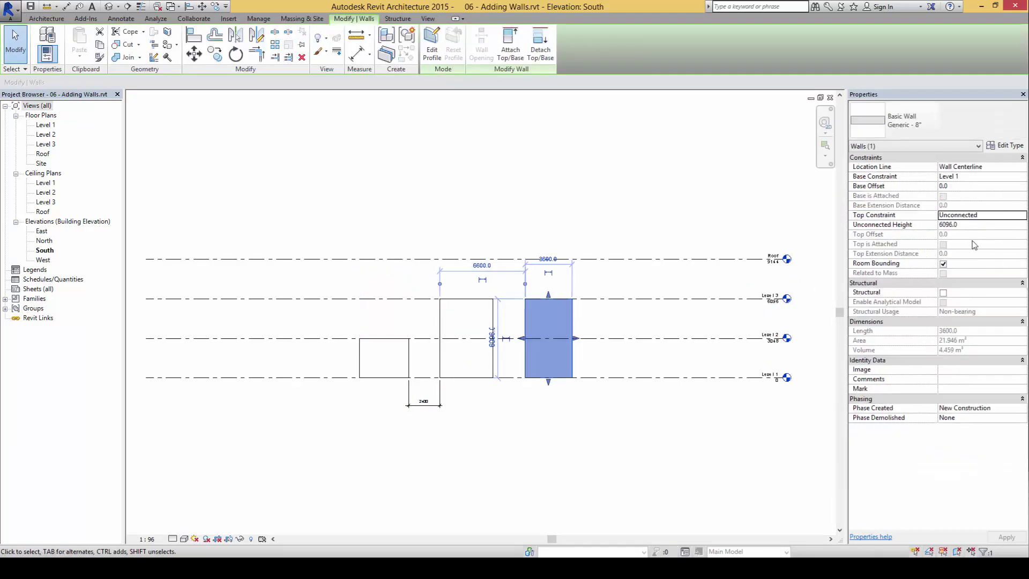
mouse_move(984, 211)
mouse_down()
mouse_move(845, 214)
mouse_move(883, 228)
mouse_move(998, 224)
mouse_up()
key(Escape)
drag(905, 277, 937, 233)
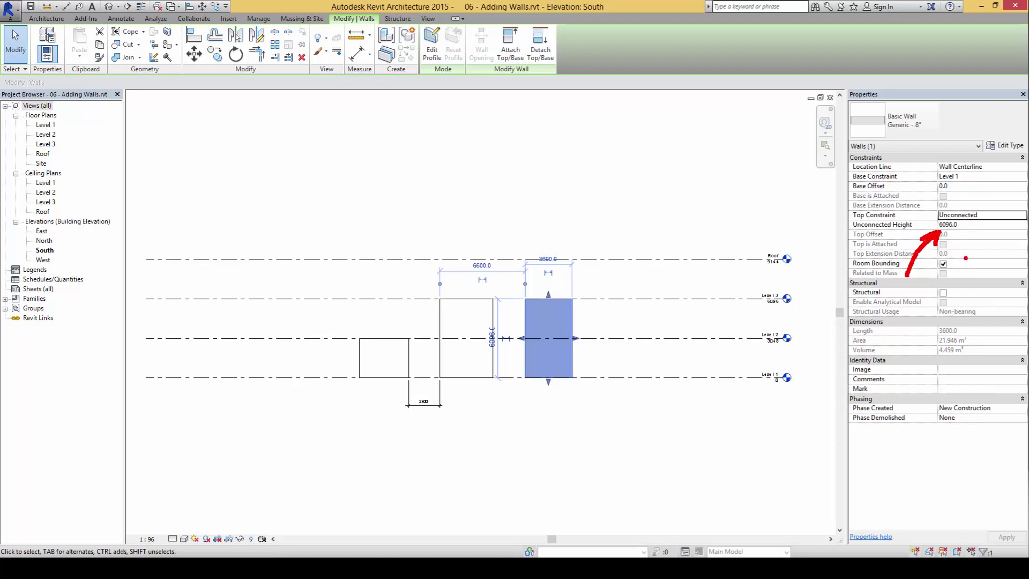
key(Escape)
click(620, 431)
click(572, 326)
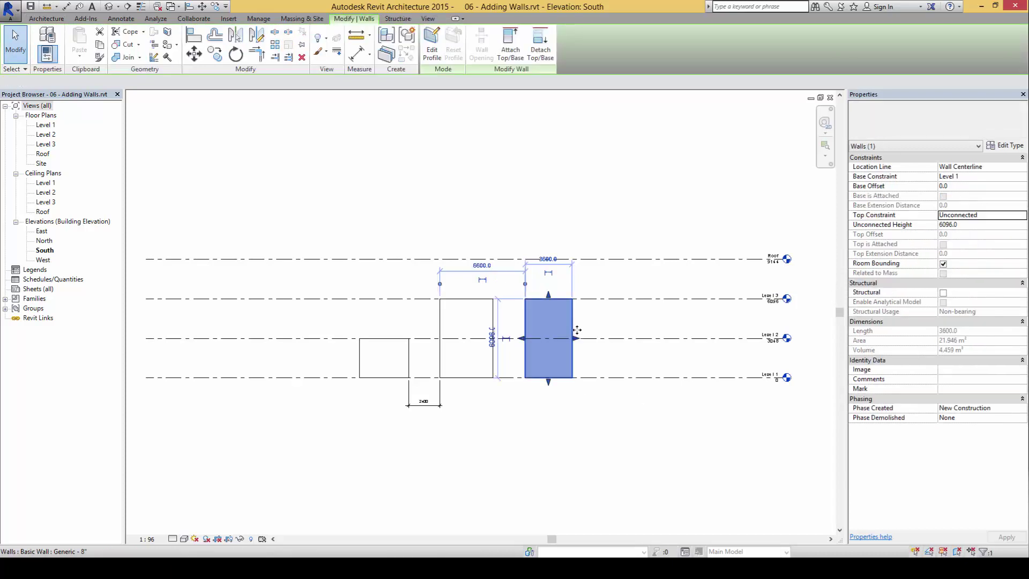
click(1023, 215)
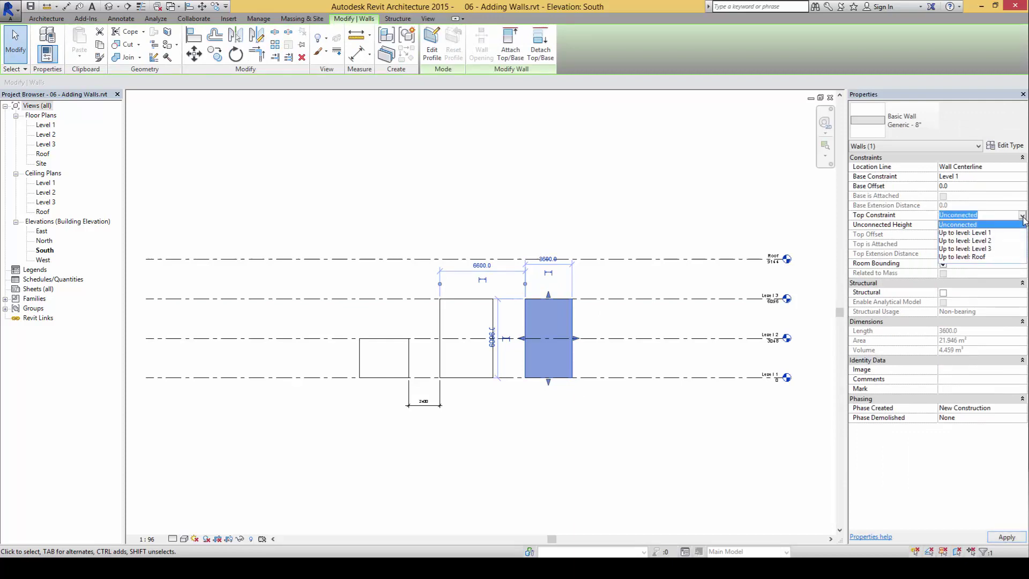
click(979, 257)
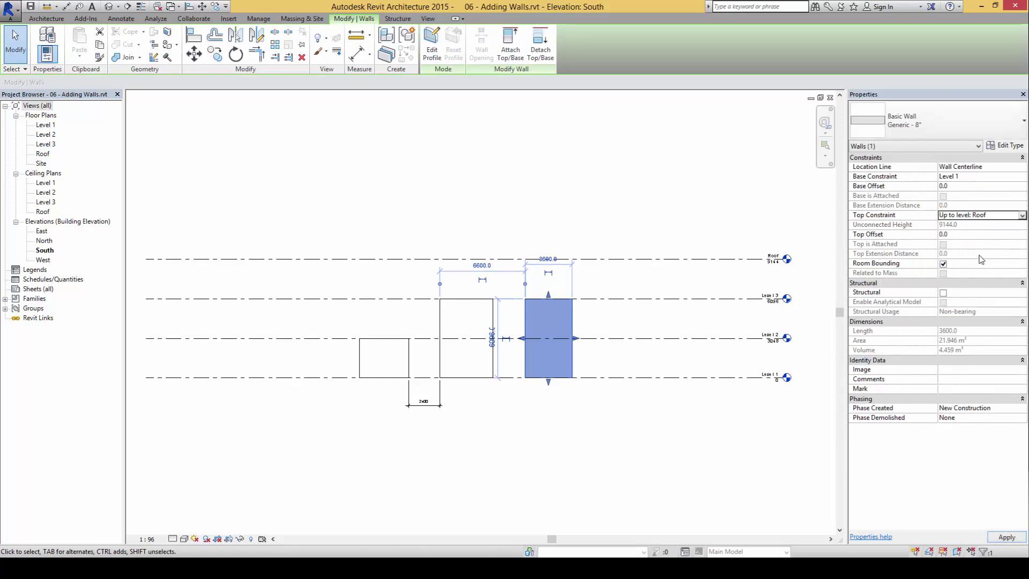
click(595, 423)
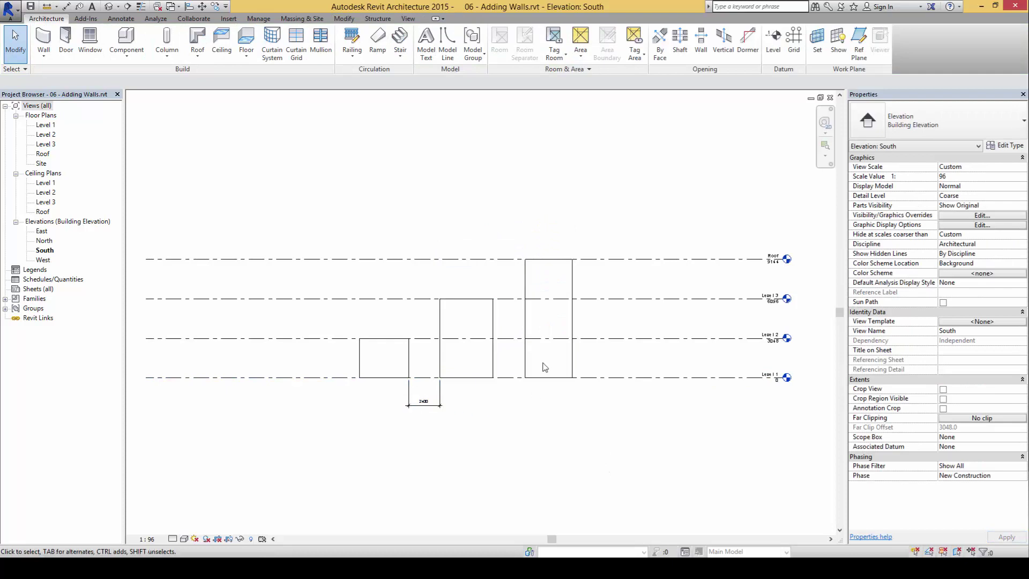
mouse_move(525, 225)
mouse_down()
mouse_move(379, 255)
mouse_move(330, 362)
mouse_move(459, 454)
mouse_move(577, 379)
mouse_move(583, 254)
mouse_move(486, 217)
mouse_up()
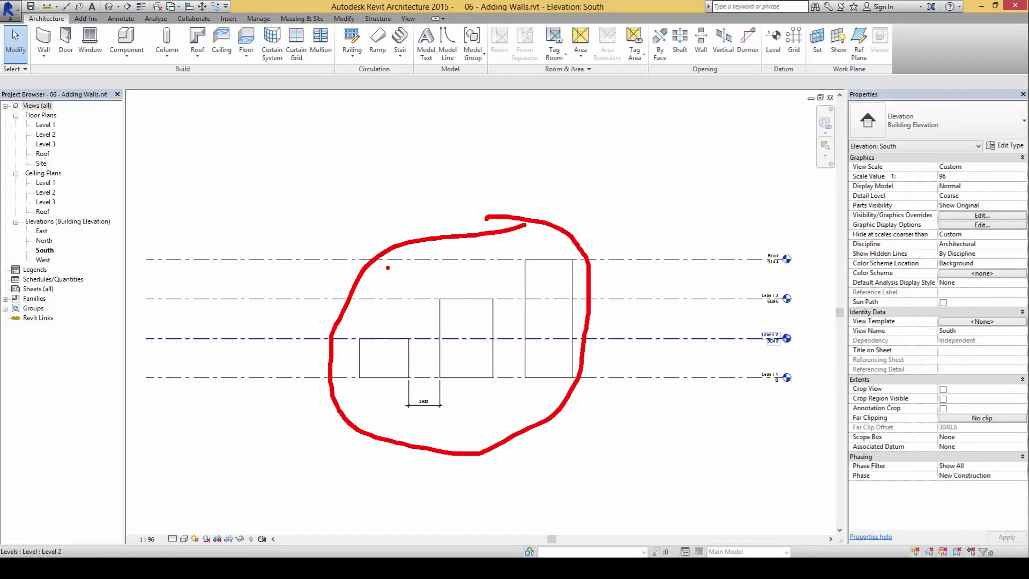
- Open the default 3D view and orbit it to inspect the three stepped walls
key(Escape)
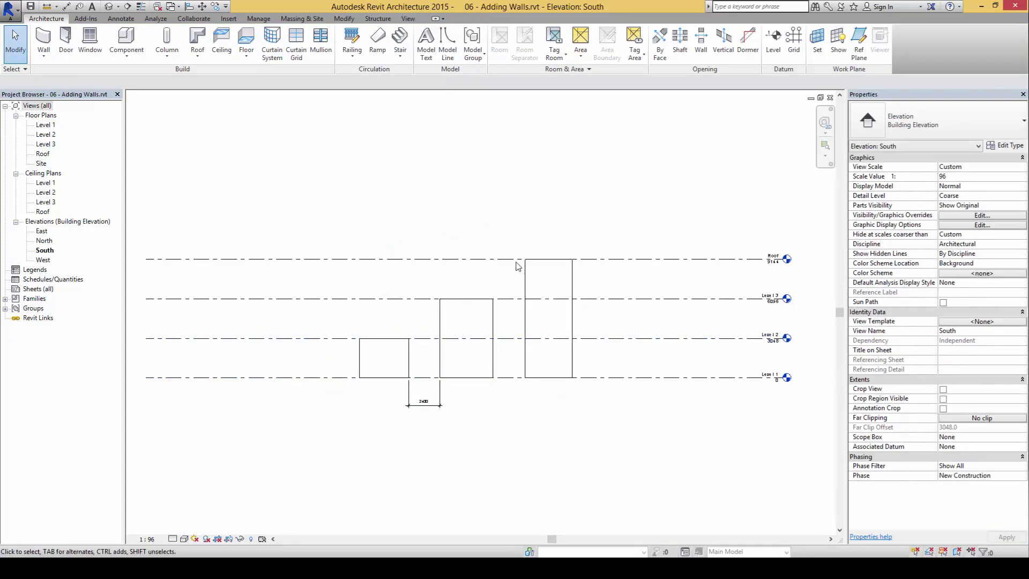
click(408, 18)
click(339, 38)
shift+middle_drag(509, 356, 525, 371)
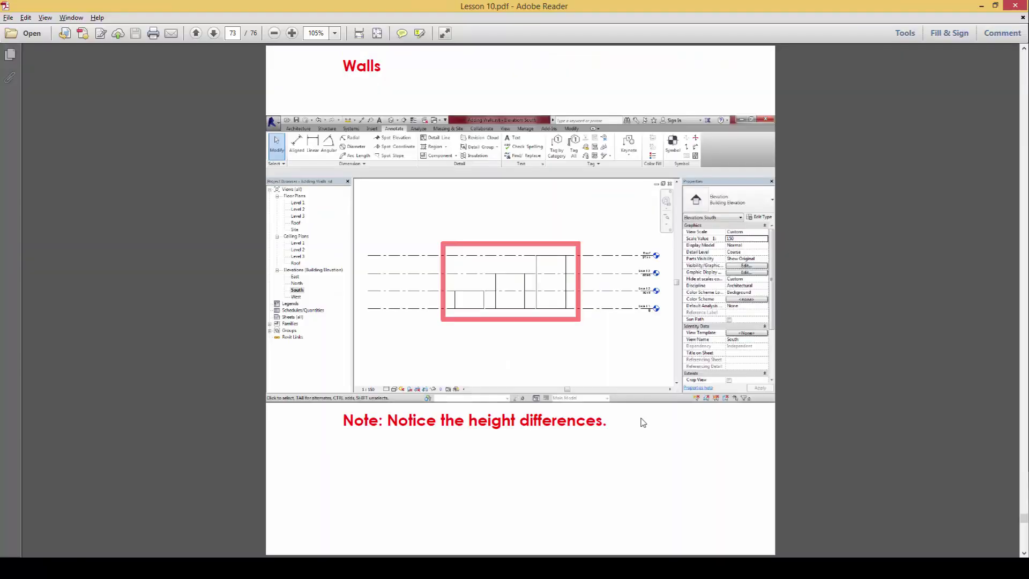
scroll(643, 423, down, 1)
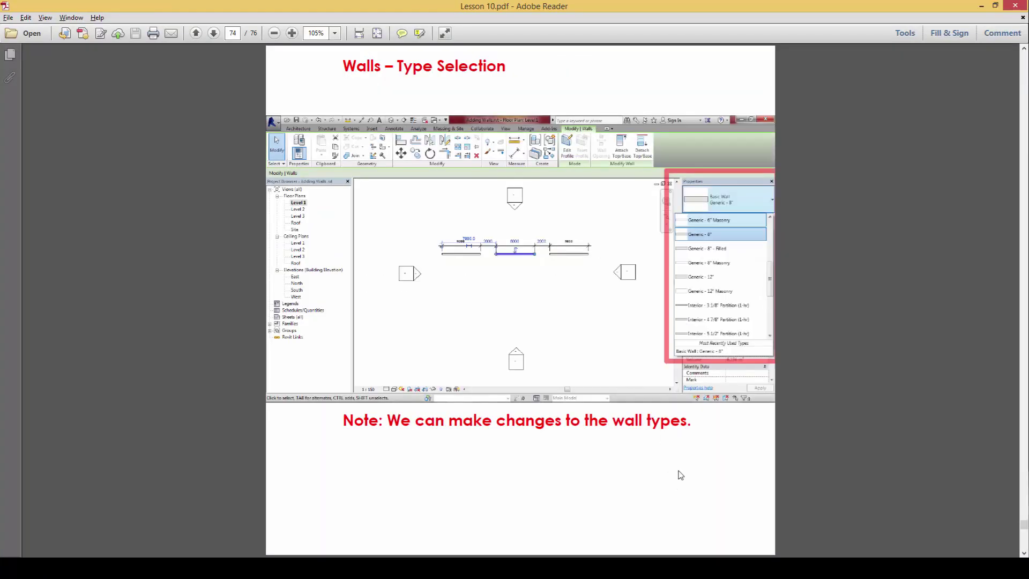
key(alt+Tab)
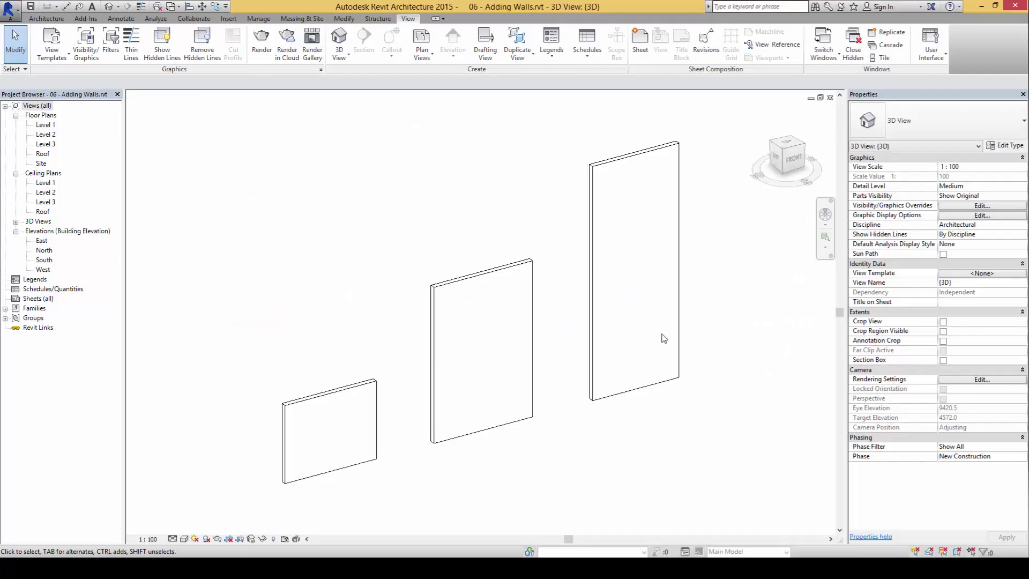
key(alt+Tab)
key(alt+Tab)
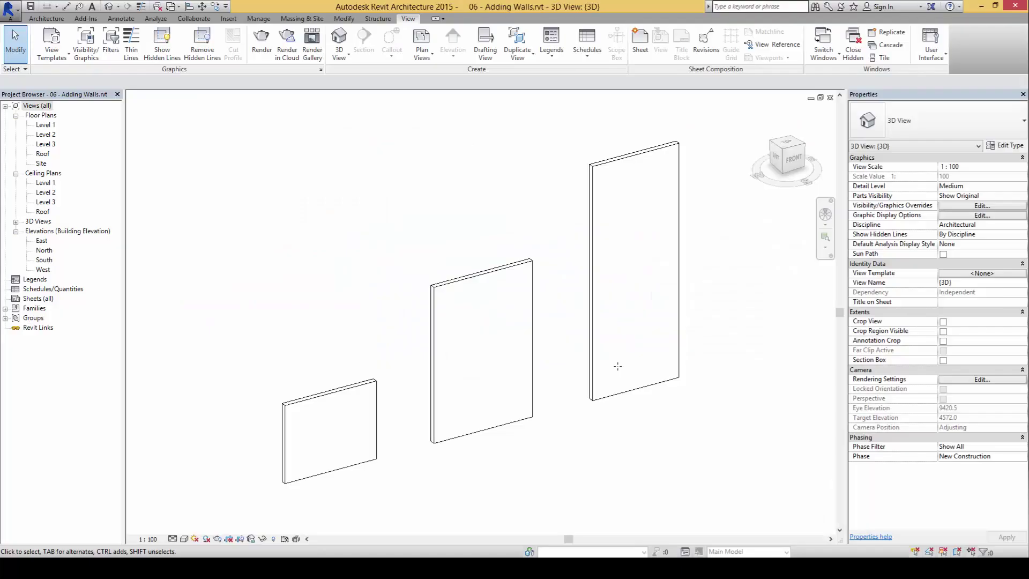
- Close the 3D and South elevation views to return to the Level 1 plan
click(830, 98)
click(830, 99)
scroll(538, 321, up, 2)
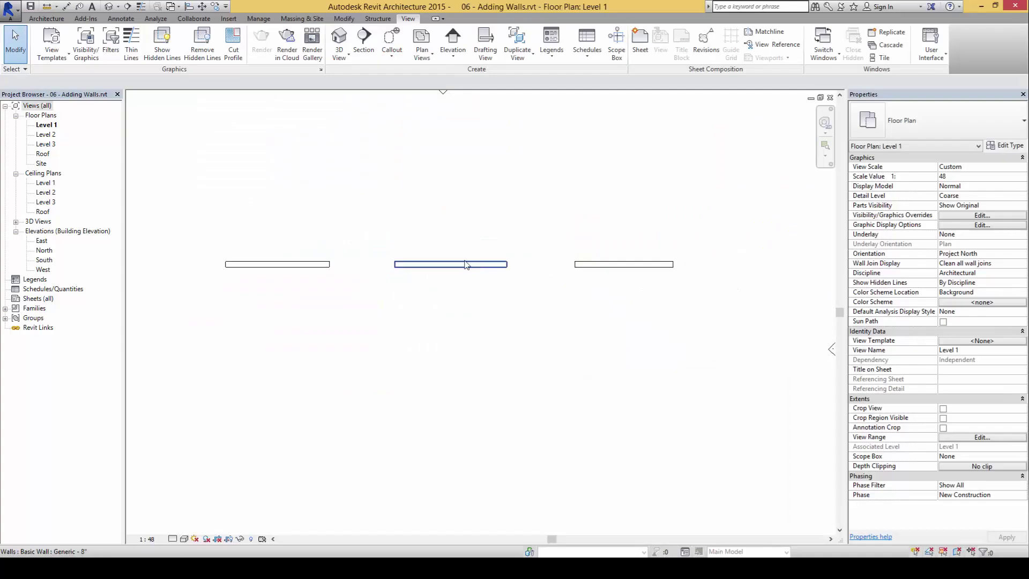
- Change the middle wall's type to Generic - 12"
click(467, 264)
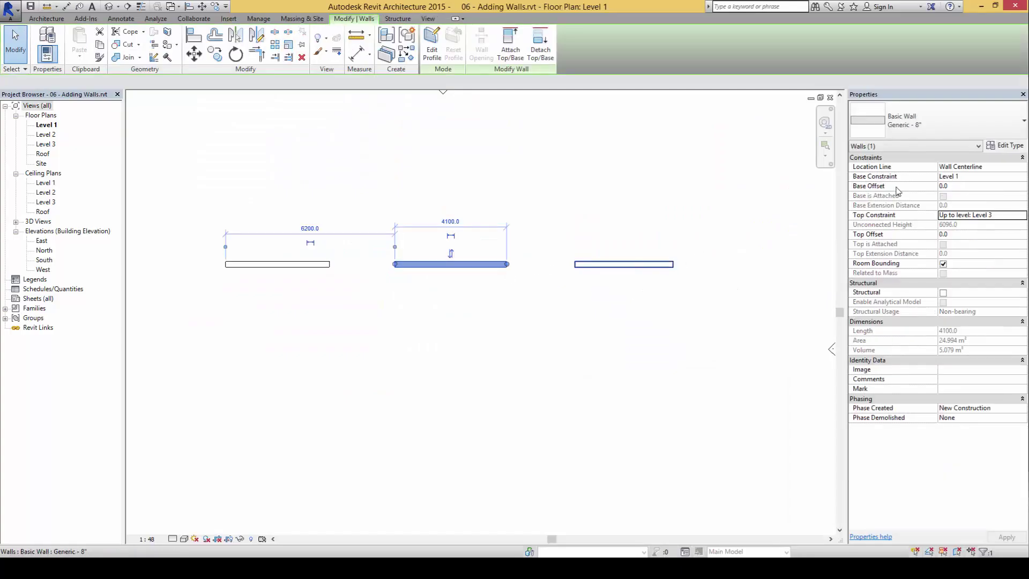
click(966, 120)
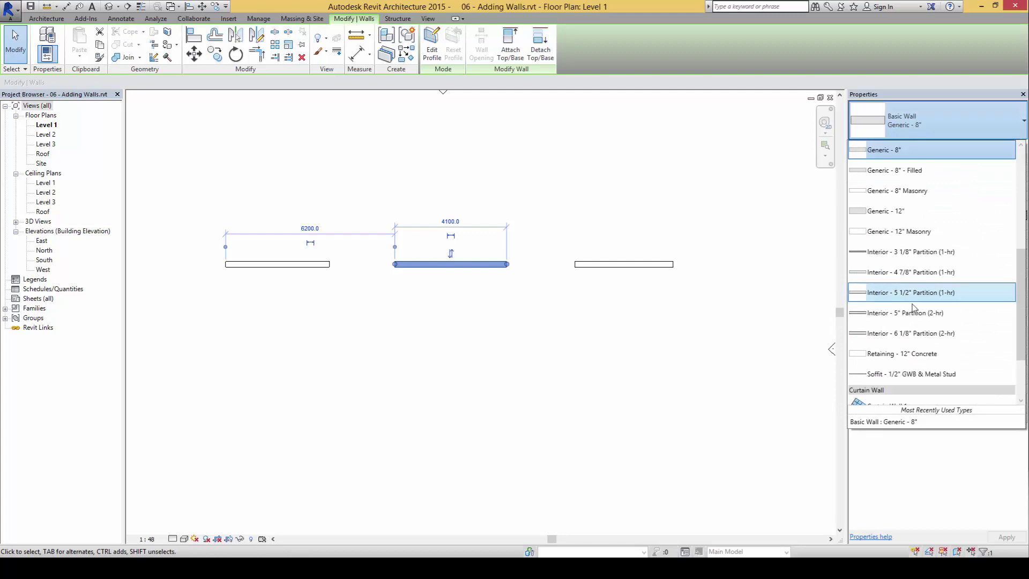
click(935, 217)
click(466, 306)
scroll(340, 259, up, 4)
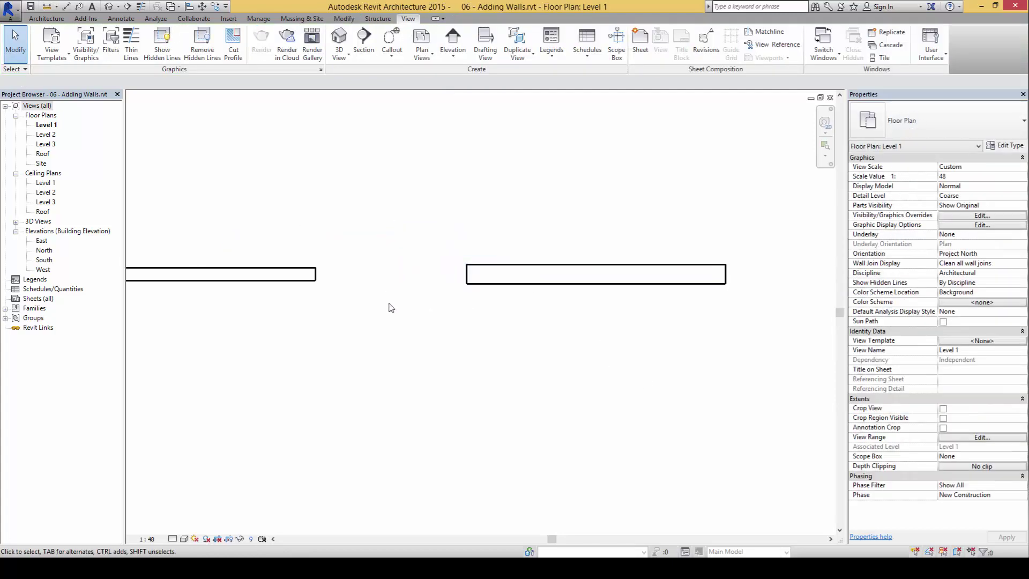
scroll(389, 308, down, 2)
- Change the right wall's type to Interior - 5" Partition (2-hr)
click(745, 290)
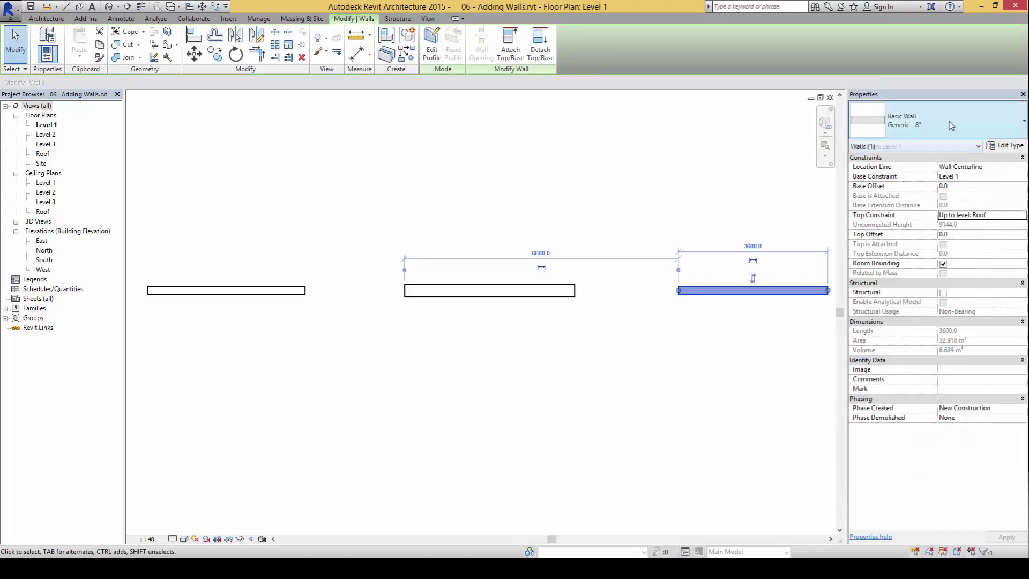
click(951, 125)
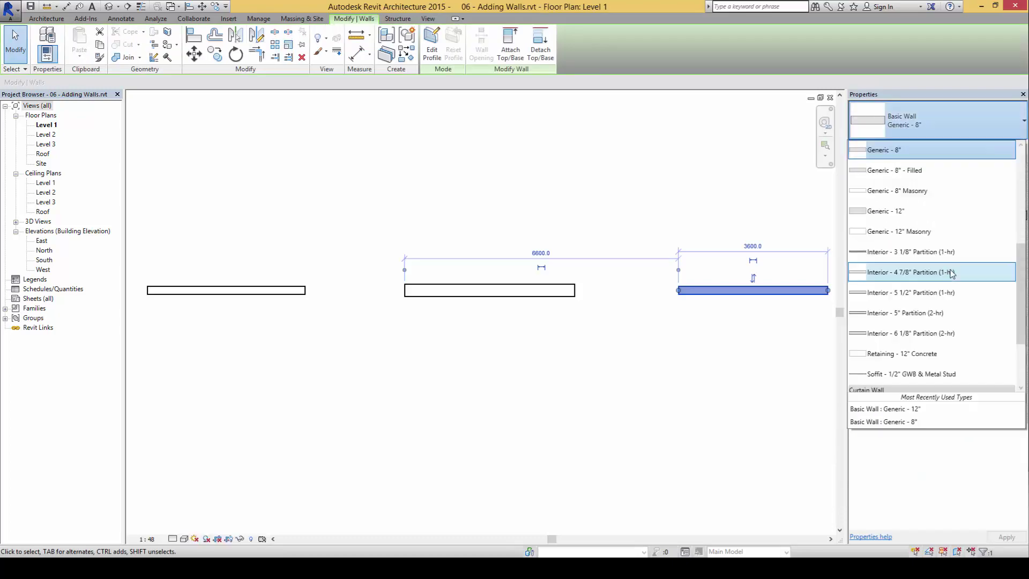
click(950, 314)
click(758, 363)
scroll(616, 341, down, 1)
scroll(622, 342, up, 1)
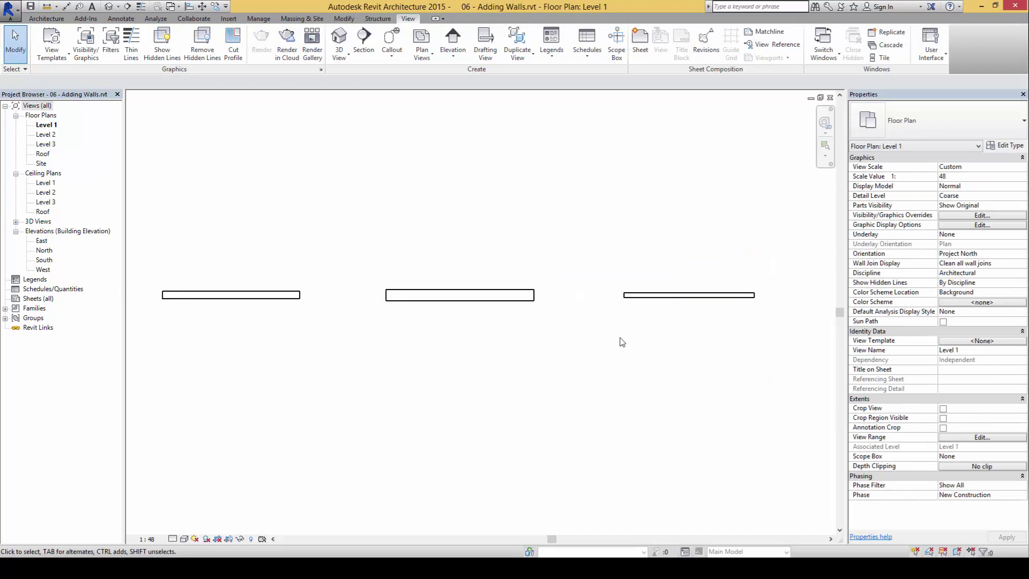
scroll(625, 340, down, 1)
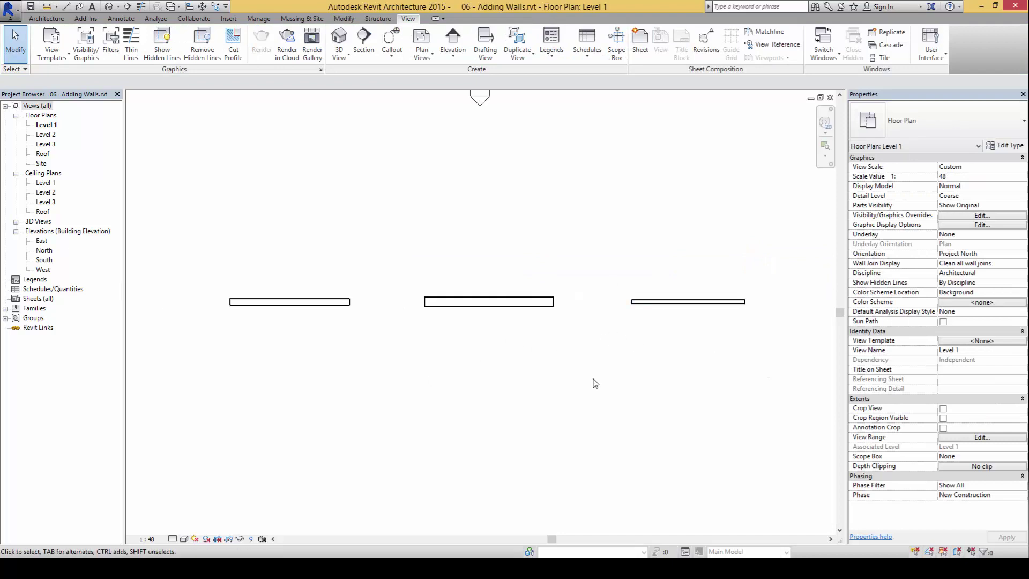
- In the Level 1 view properties, choose Fine detail level and enter scale value 25
mouse_move(977, 204)
mouse_down()
mouse_move(909, 183)
mouse_move(841, 194)
mouse_move(991, 209)
mouse_up()
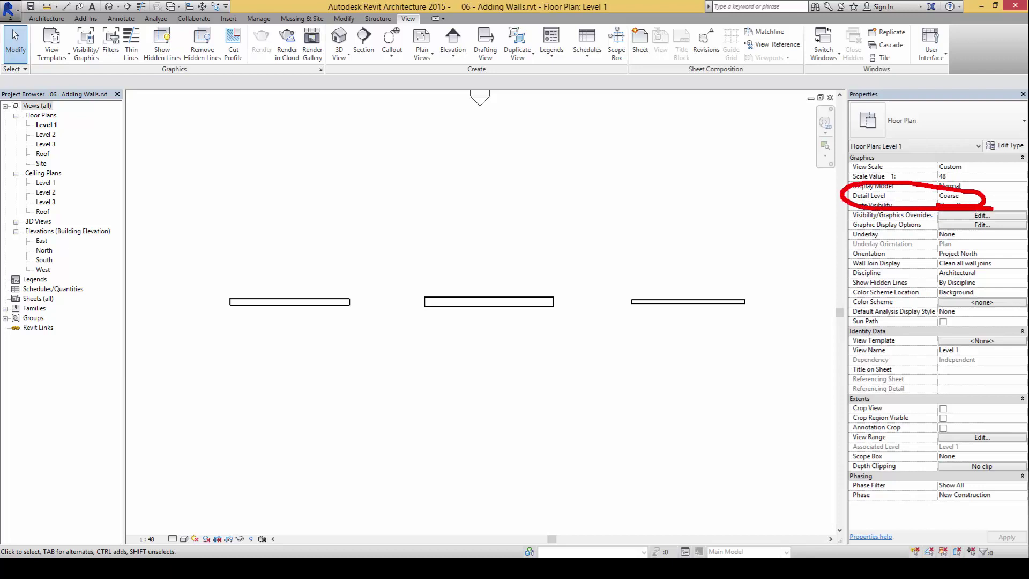
click(1024, 197)
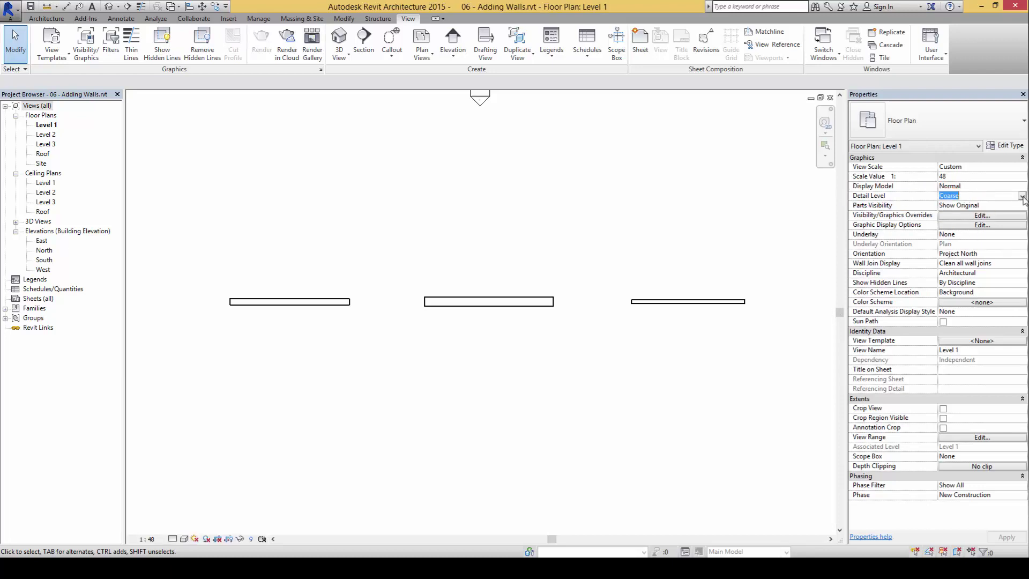
click(1023, 197)
click(946, 221)
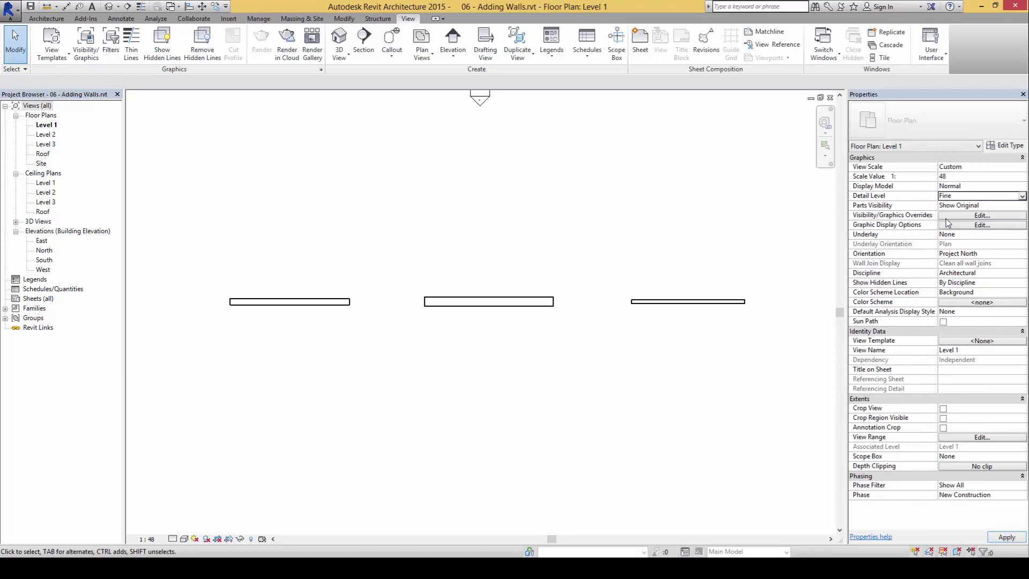
scroll(654, 309, up, 1)
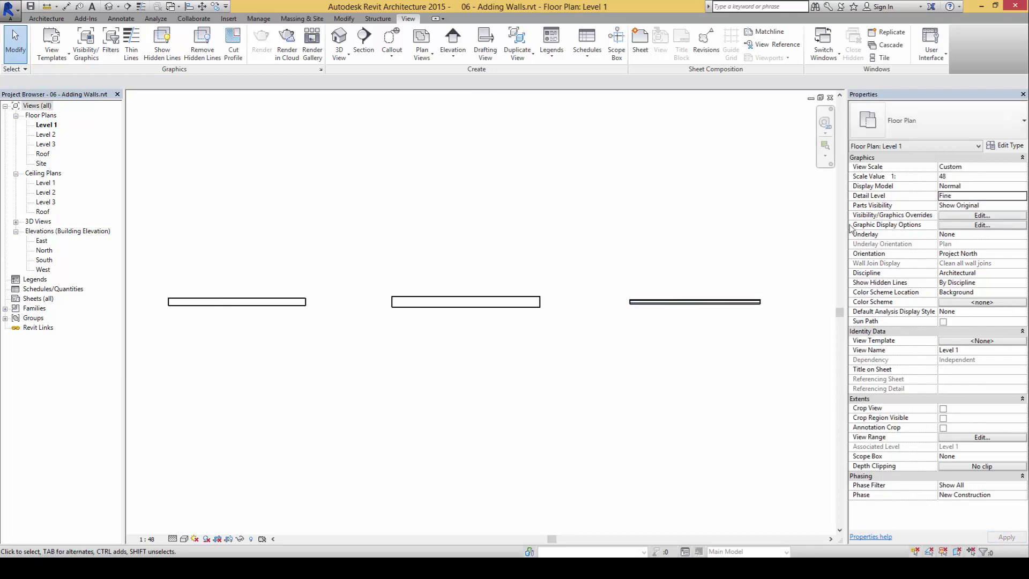
click(963, 177)
text(25)
key(Return)
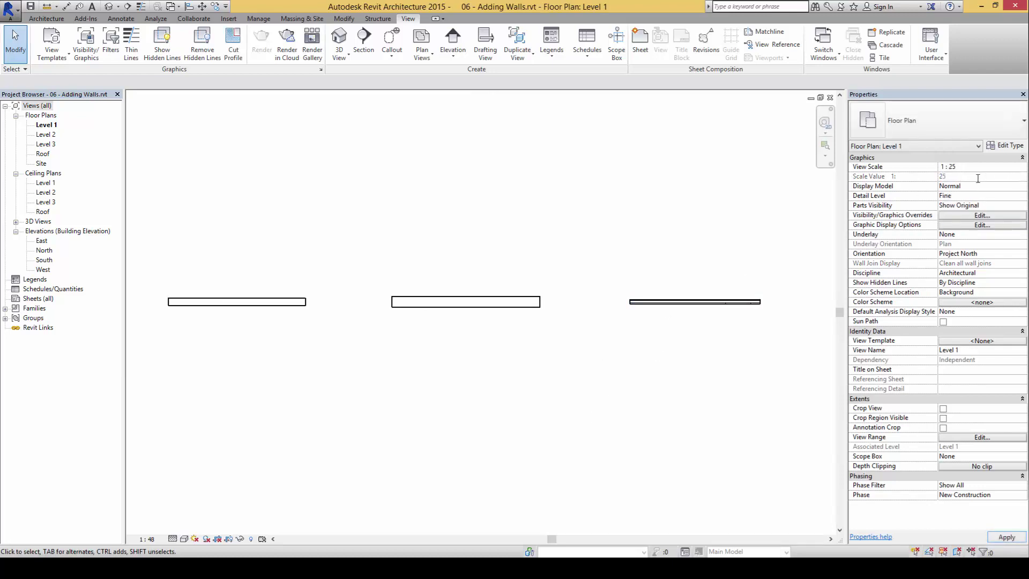
scroll(643, 319, up, 3)
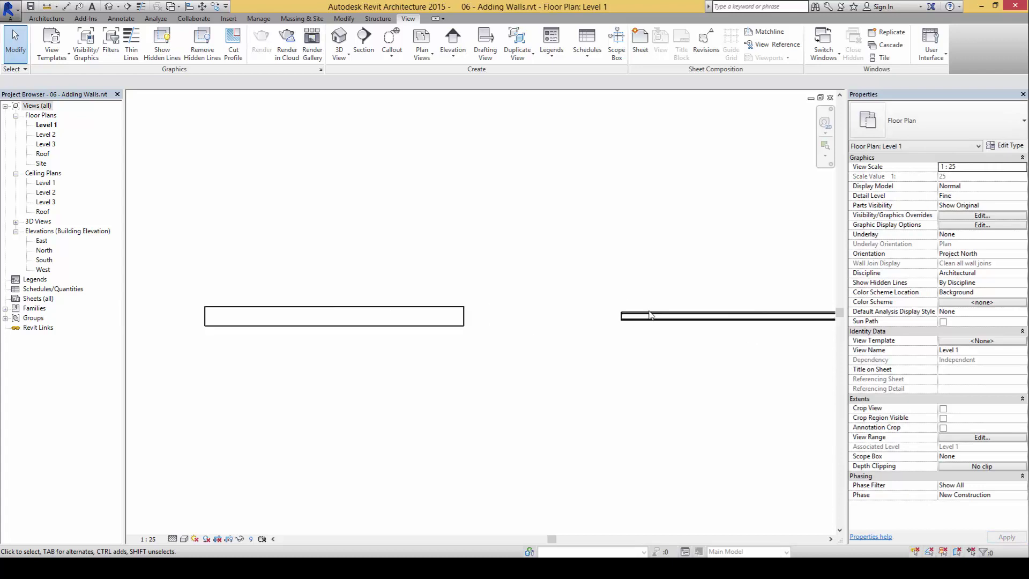
scroll(625, 352, down, 2)
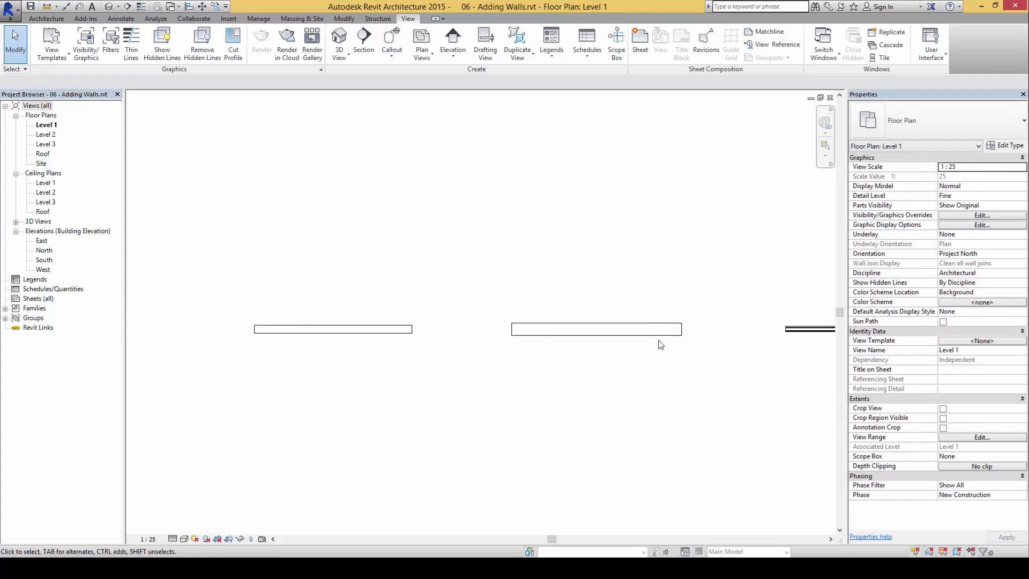
click(643, 332)
- Change the middle wall's type to Exterior - EIFS on Mtl. Stud
click(922, 120)
scroll(955, 274, up, 4)
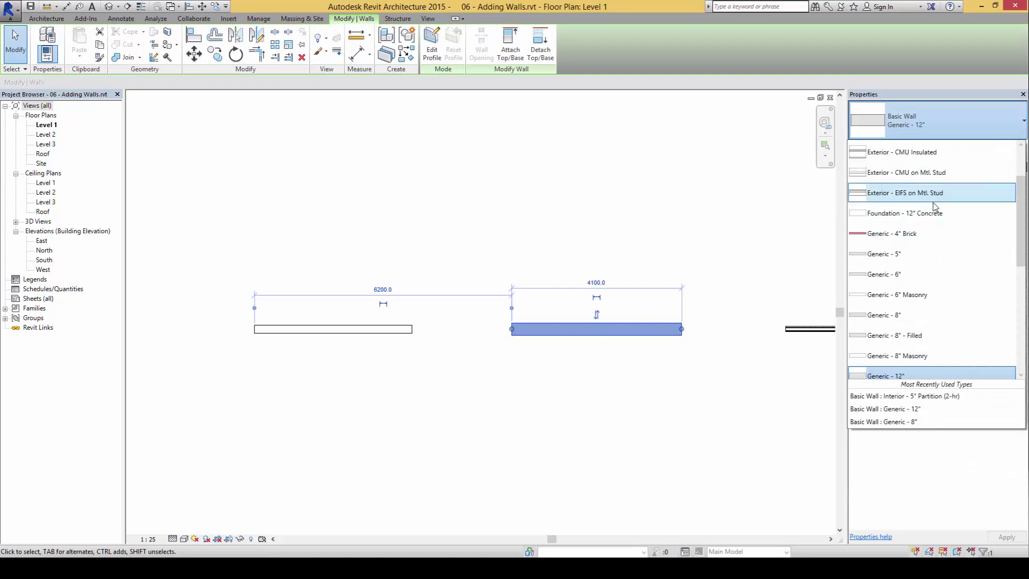
click(933, 199)
click(584, 413)
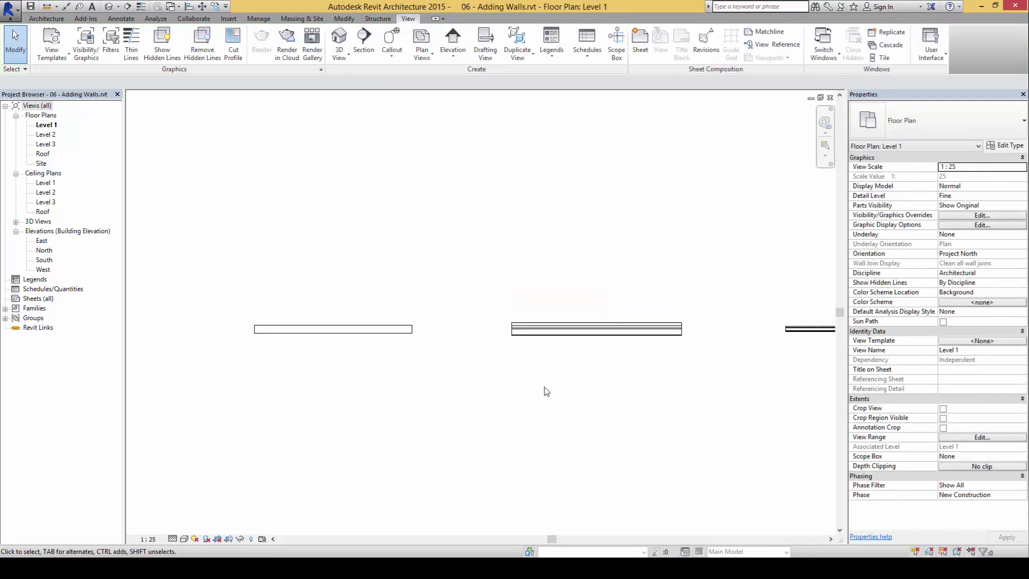
- Change the left wall's type to Generic - 4" Brick
scroll(379, 340, up, 1)
click(394, 330)
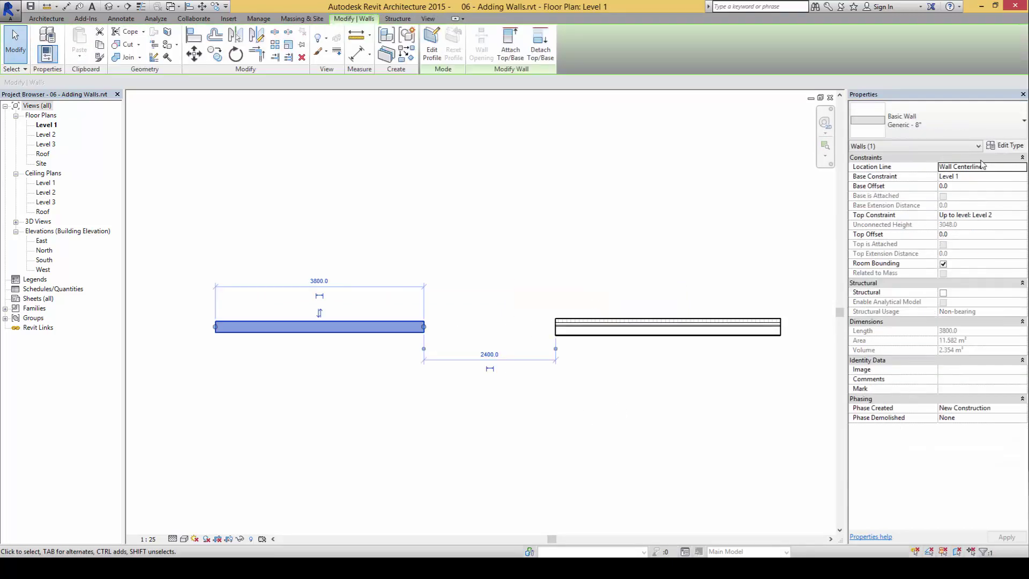
click(934, 126)
scroll(939, 239, up, 3)
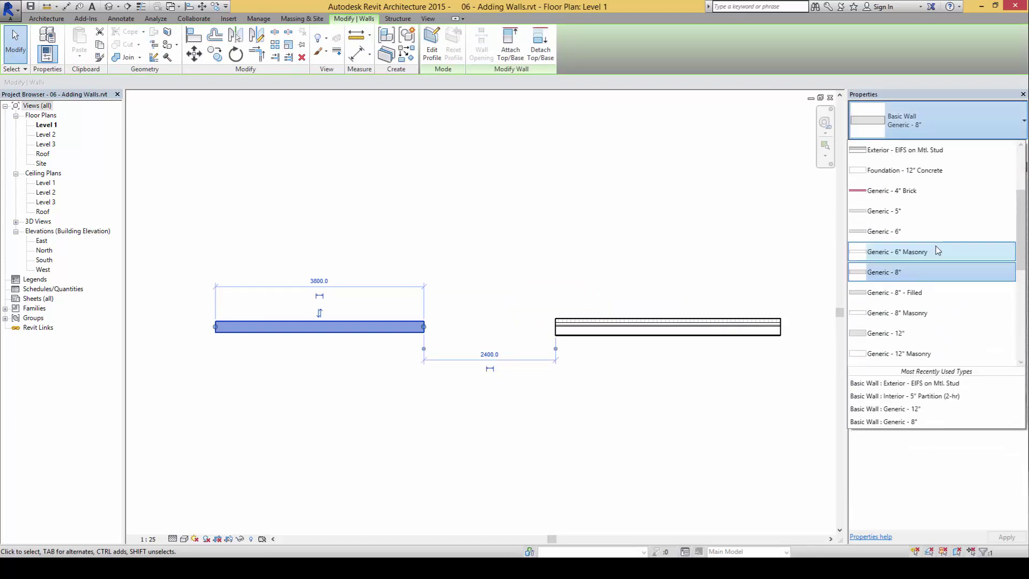
click(922, 217)
click(554, 395)
- Select each of the three walls in turn to verify their new types
scroll(471, 361, down, 4)
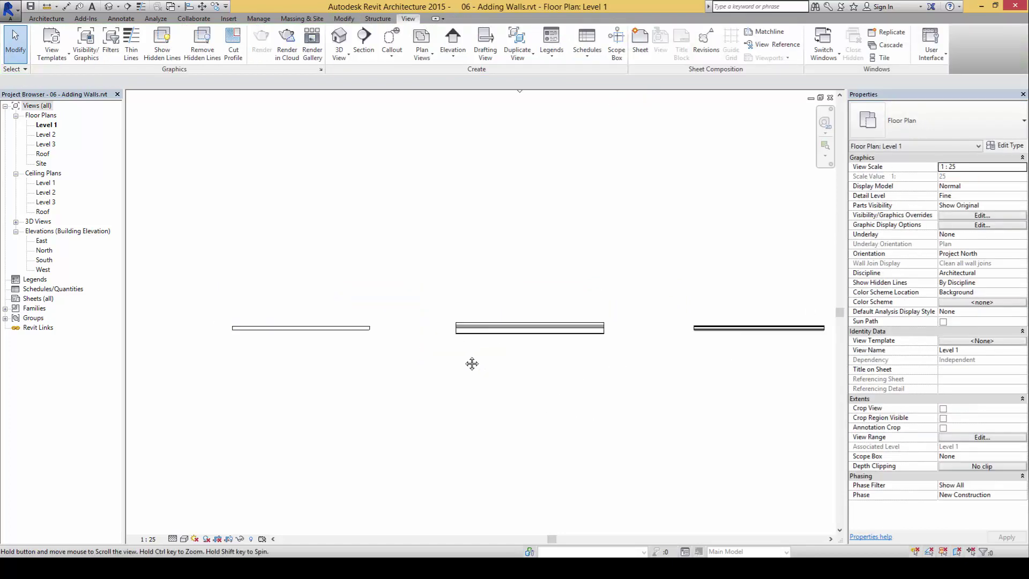
click(395, 318)
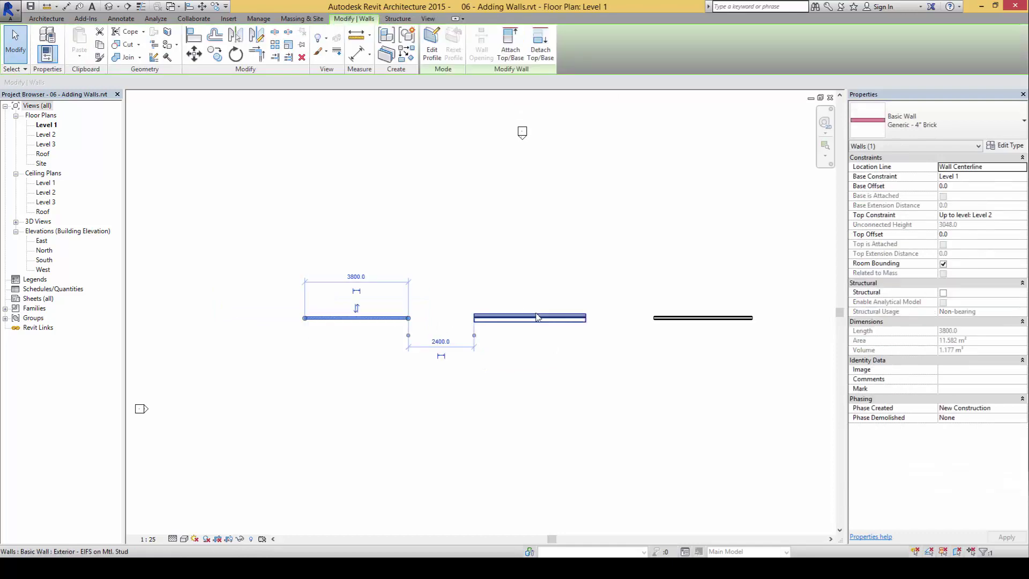
click(530, 318)
click(666, 363)
scroll(684, 333, up, 4)
click(666, 303)
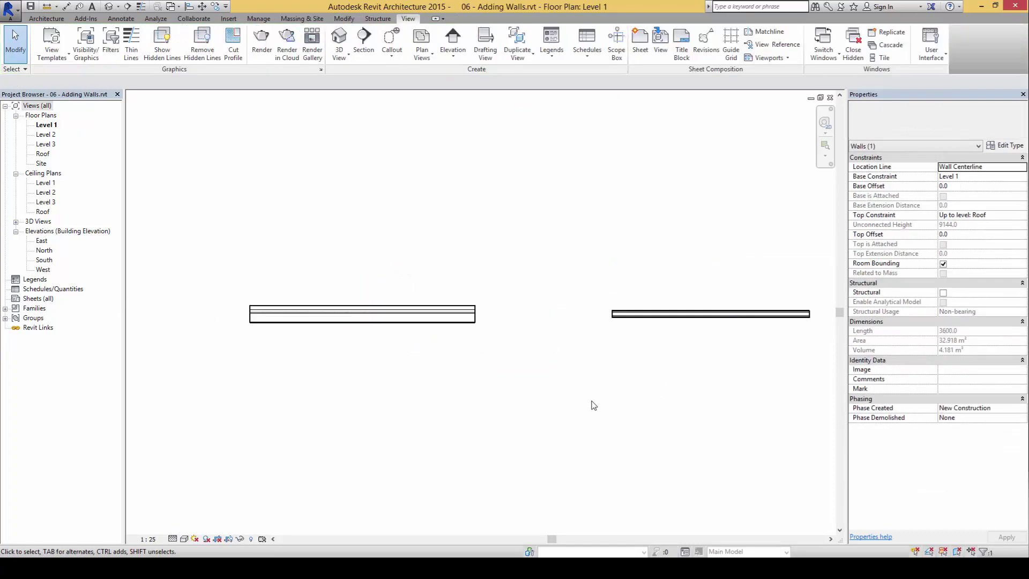
click(594, 405)
scroll(603, 390, down, 3)
scroll(598, 401, down, 2)
- Review the lesson slide on display detail, then return to Revit's detail level choices
key(alt+Tab)
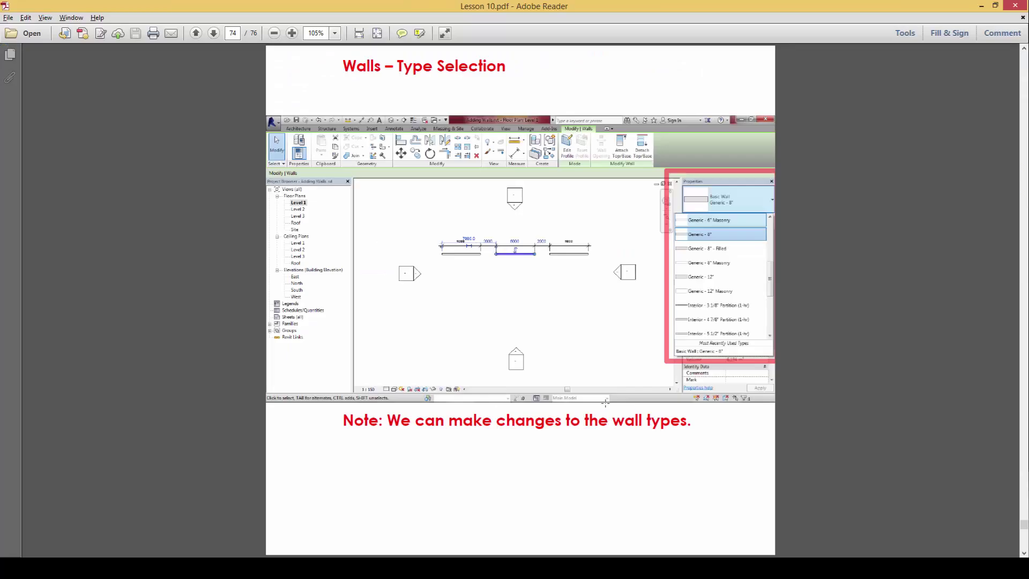
scroll(605, 417, down, 1)
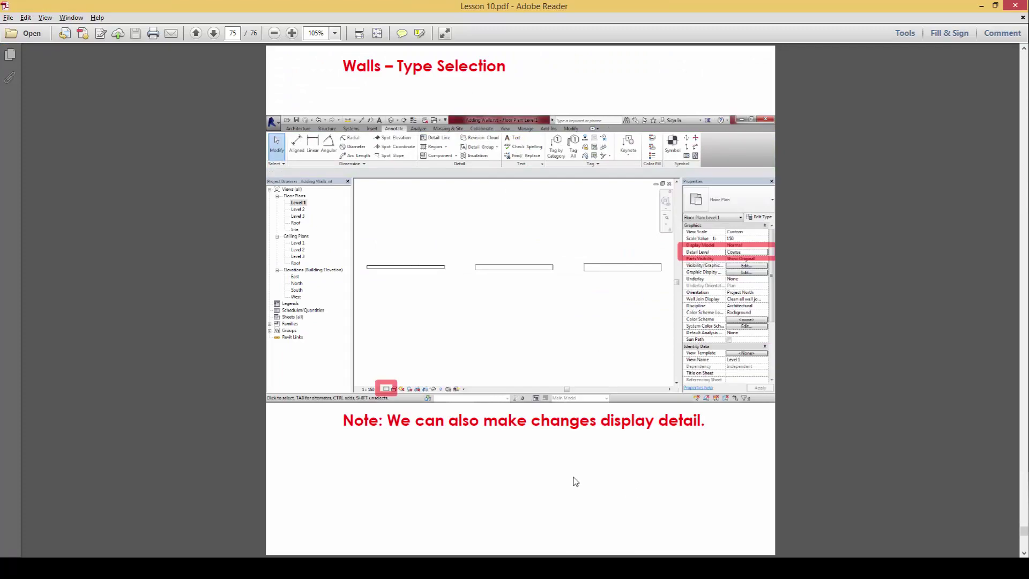
key(alt+Tab)
click(173, 539)
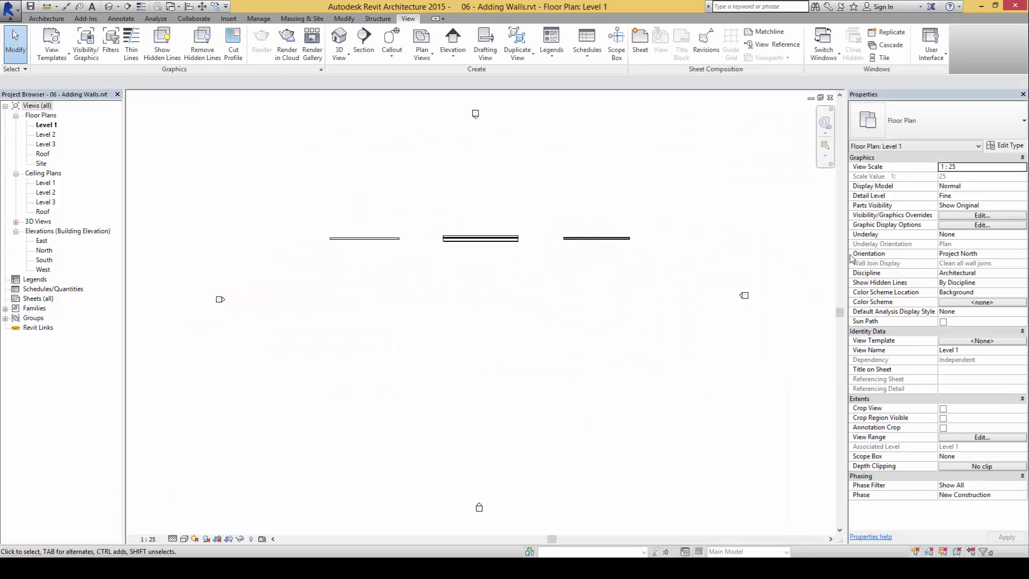
mouse_move(977, 195)
mouse_down()
mouse_move(837, 191)
mouse_move(904, 214)
mouse_move(984, 206)
mouse_up()
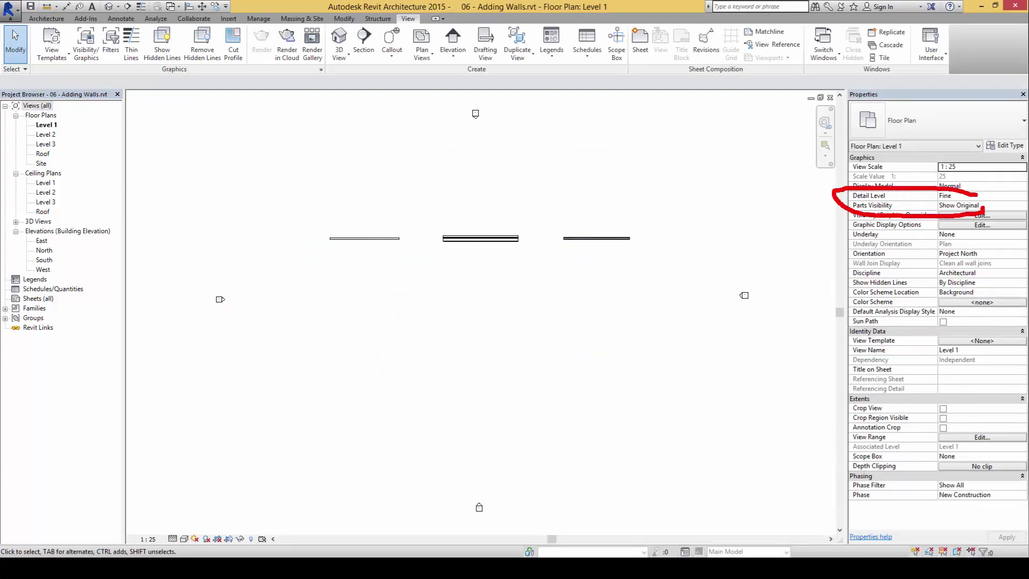
key(Escape)
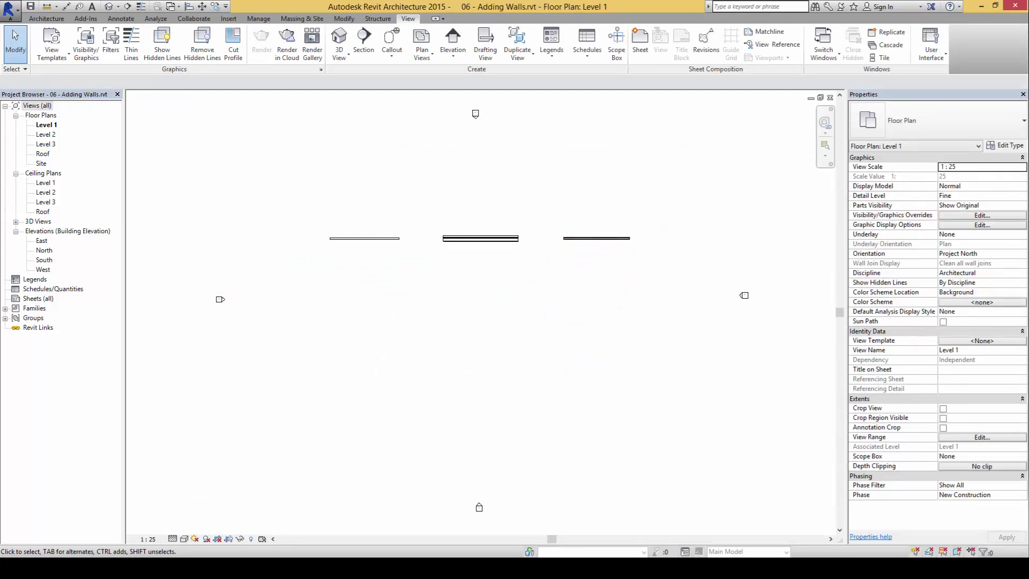
mouse_move(167, 513)
mouse_down()
mouse_move(166, 545)
mouse_move(186, 544)
mouse_move(167, 524)
mouse_up()
key(Escape)
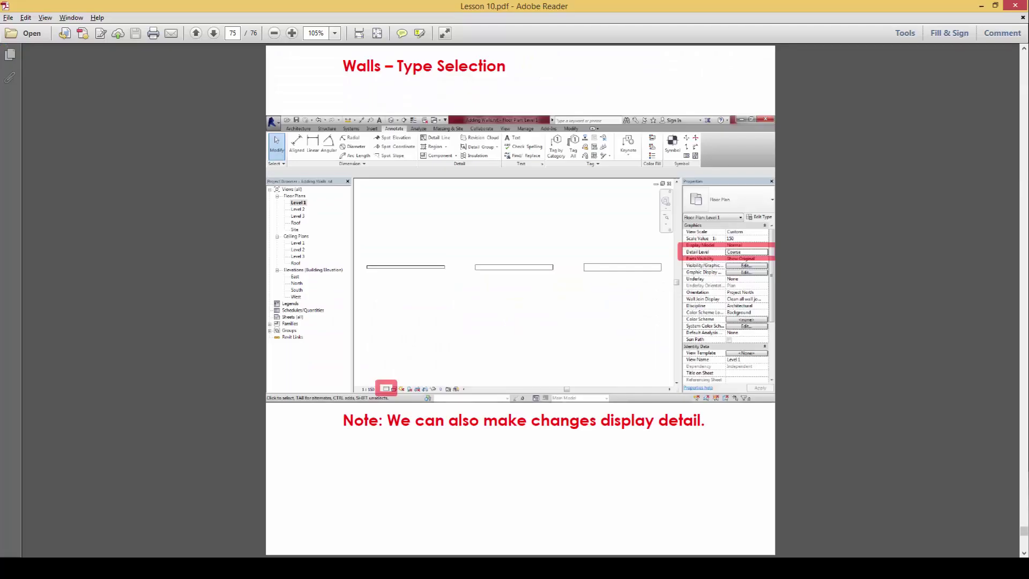
scroll(997, 271, down, 1)
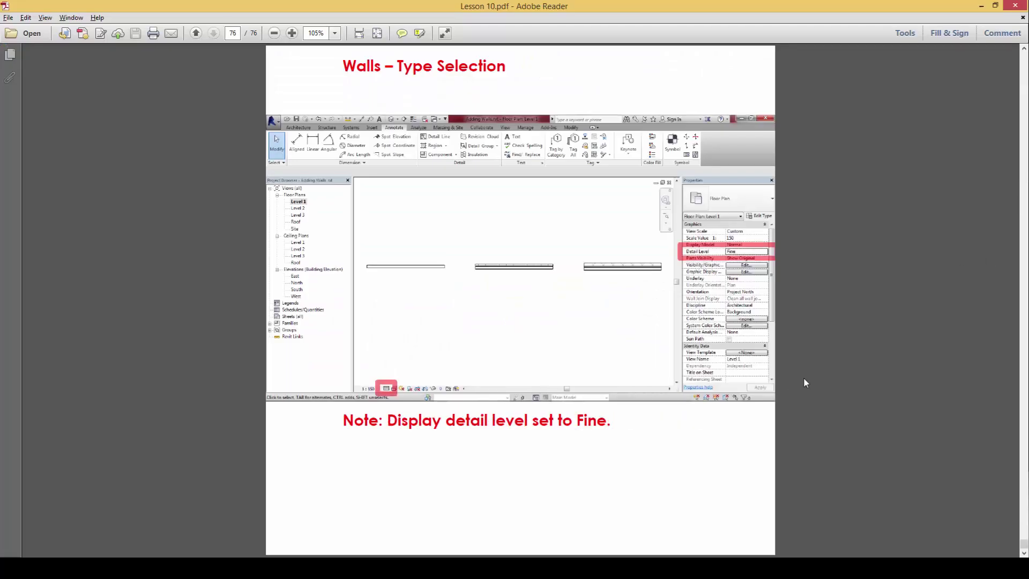
key(alt+Tab)
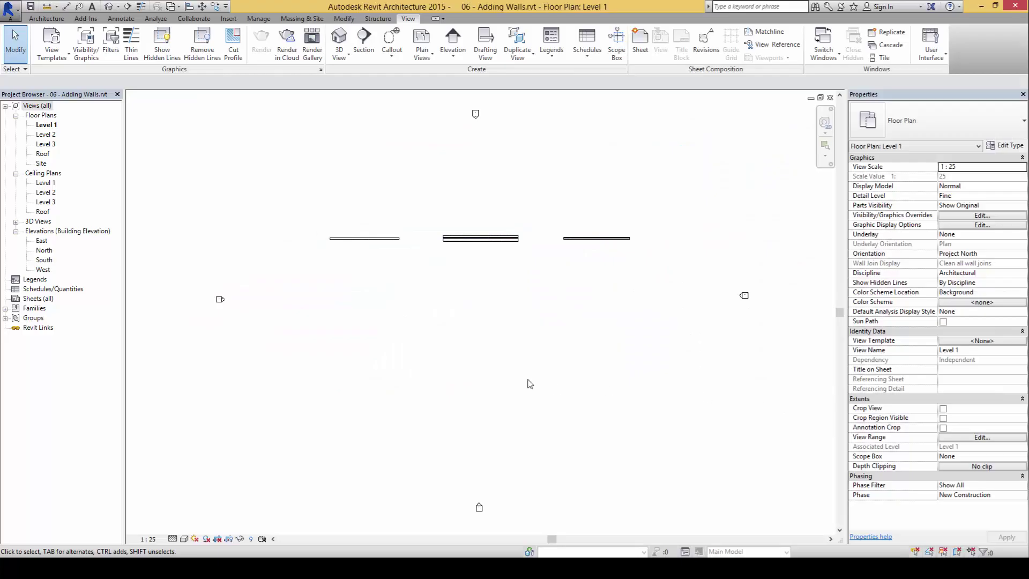
drag(622, 298, 296, 202)
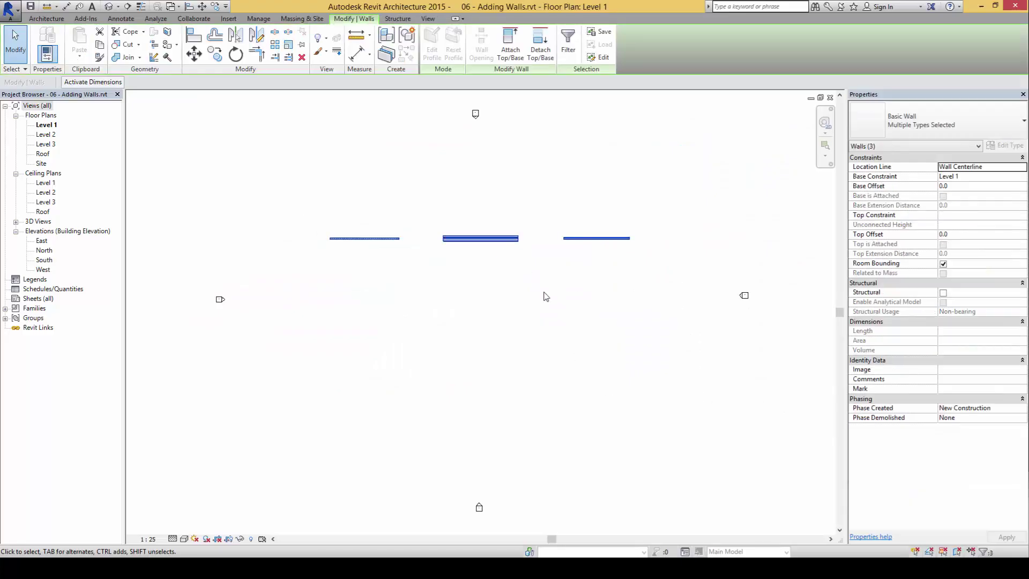
click(561, 310)
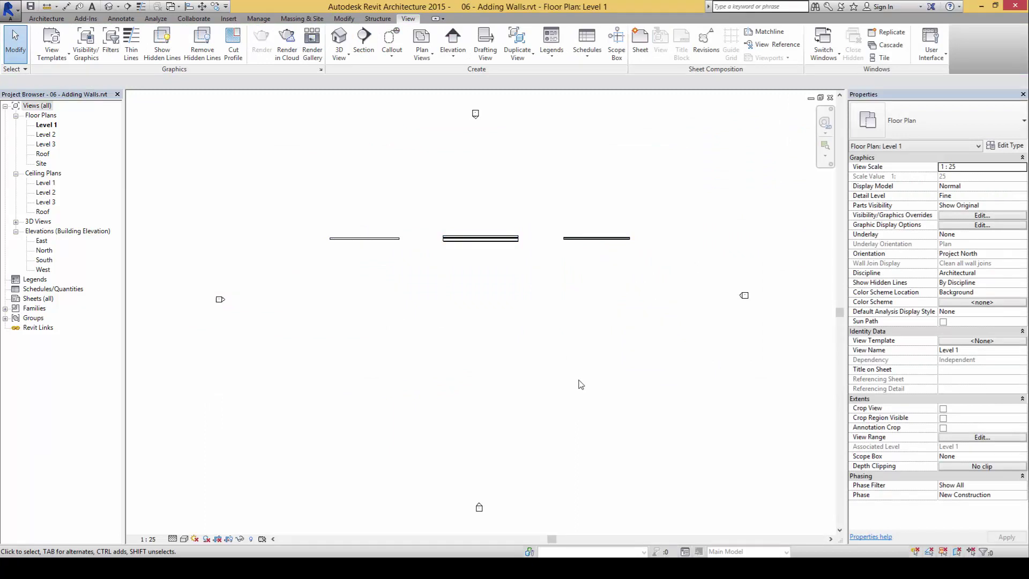